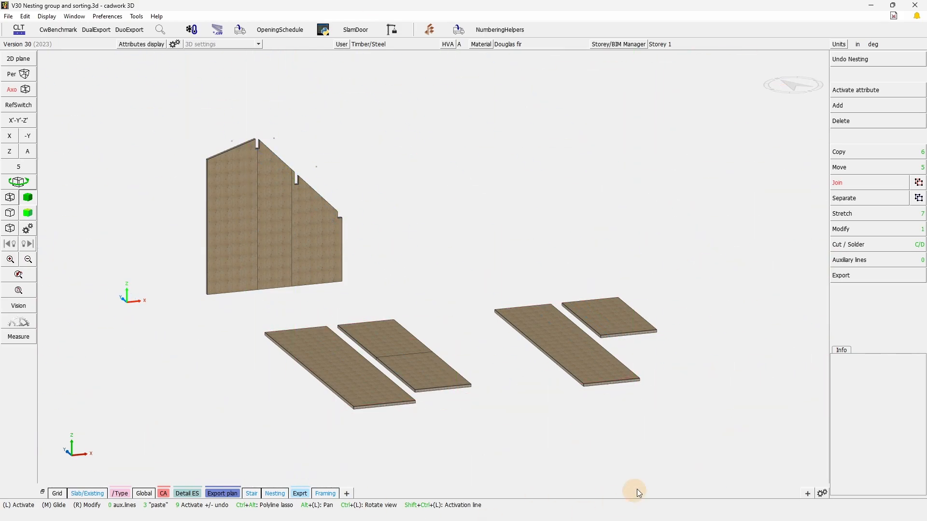
- Activate all the CLT panels, review their shared attributes, and deactivate them
drag(666, 441, 184, 101)
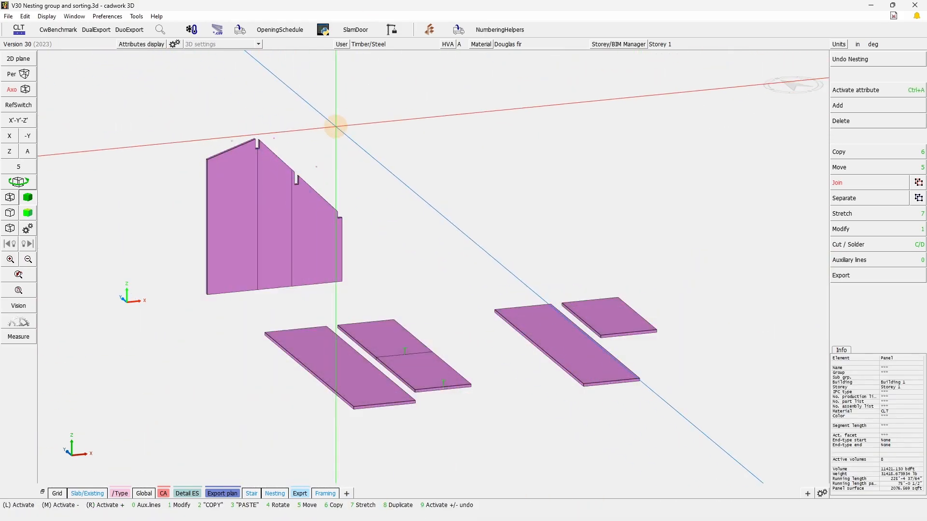
key(KP_1)
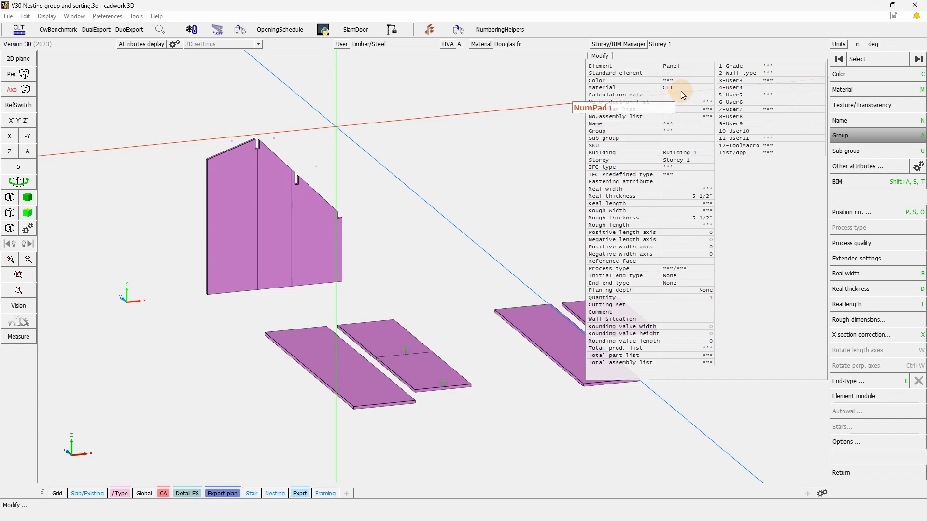
right_click(418, 231)
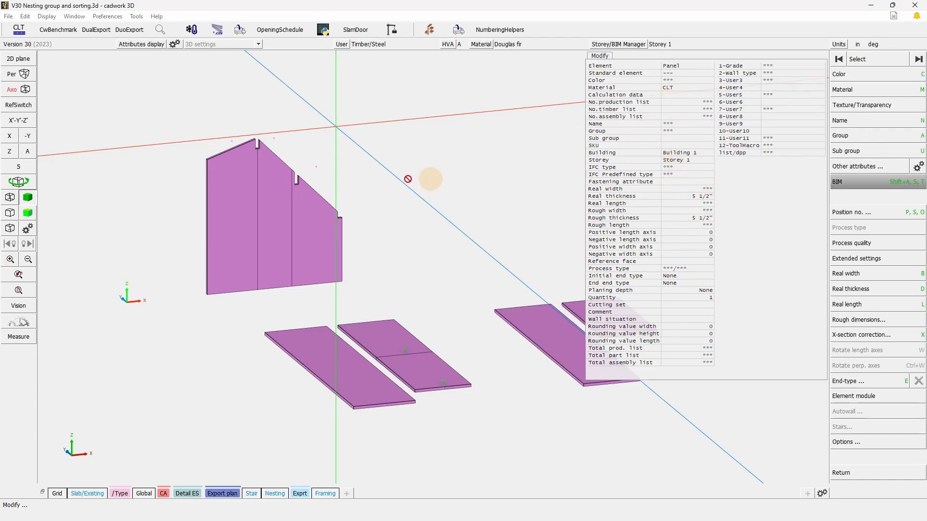
click(507, 262)
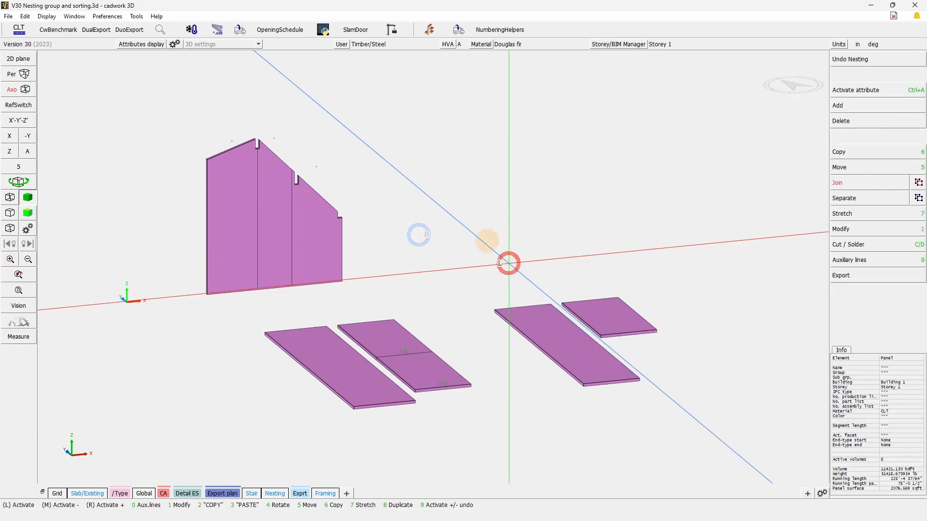
- Open the Nesting manager, display its panel list, and reposition the dialog so the wall panels can be seen
click(137, 15)
click(188, 169)
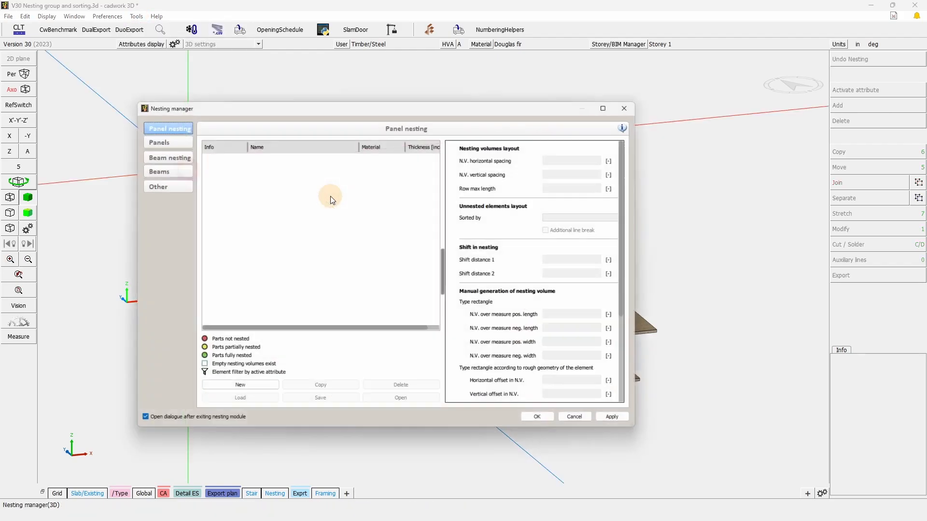
click(158, 144)
click(320, 157)
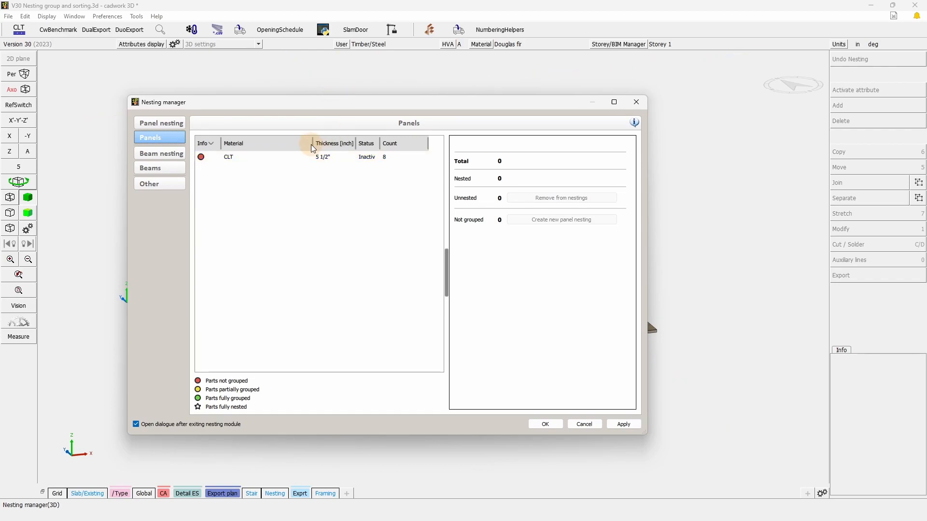
drag(314, 145, 284, 147)
drag(344, 108, 539, 84)
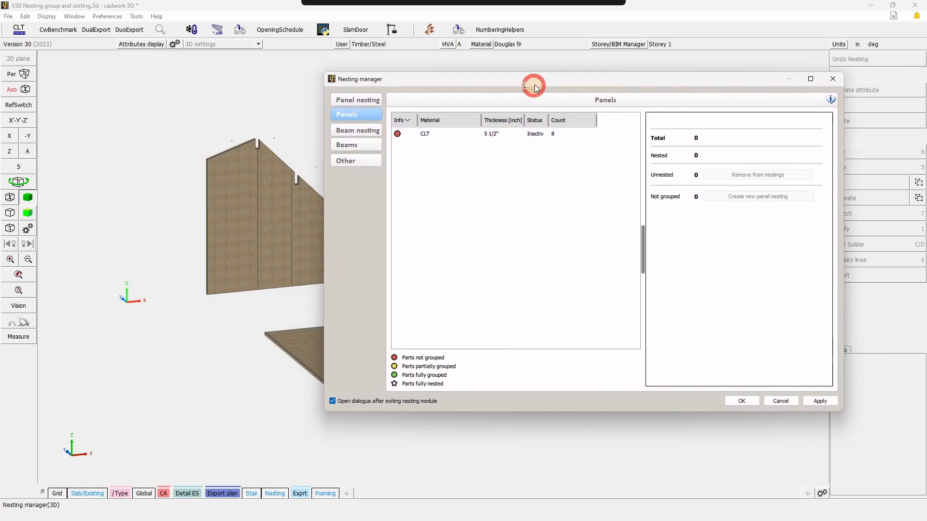
- Activate only the panels of the CLT Wall group, examine how the panel list separates them, and deactivate them
click(463, 134)
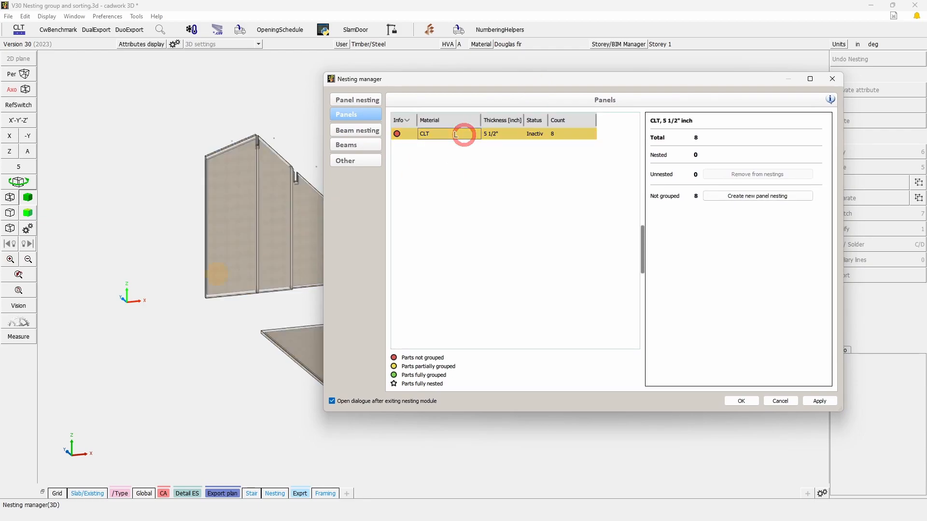
click(784, 200)
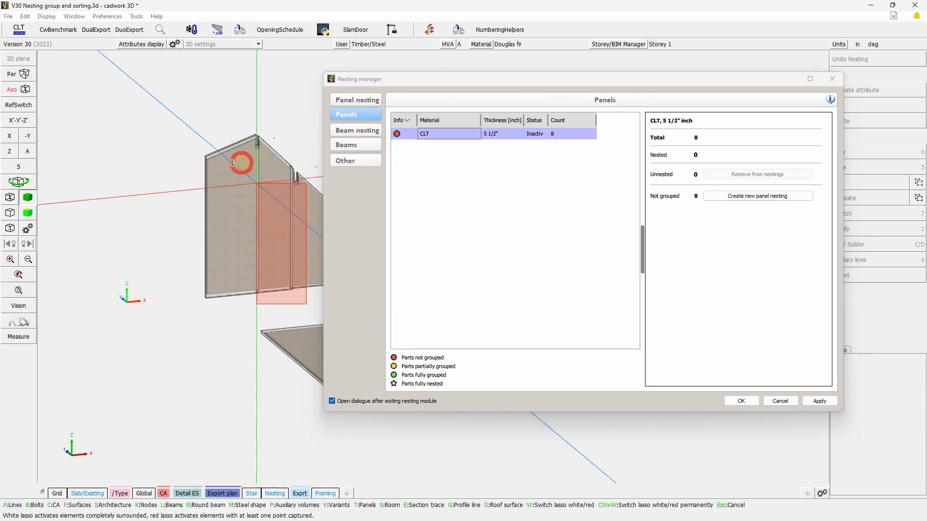
drag(255, 182, 172, 111)
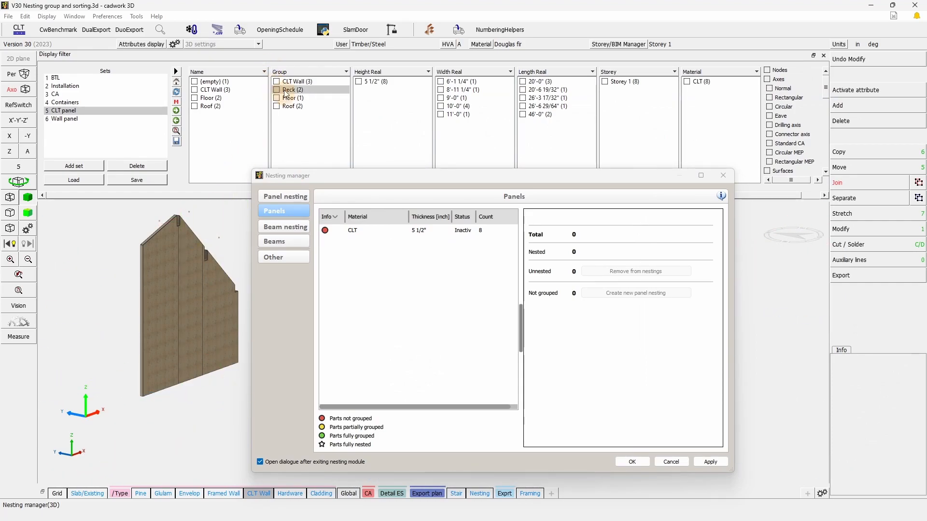
click(277, 81)
click(404, 242)
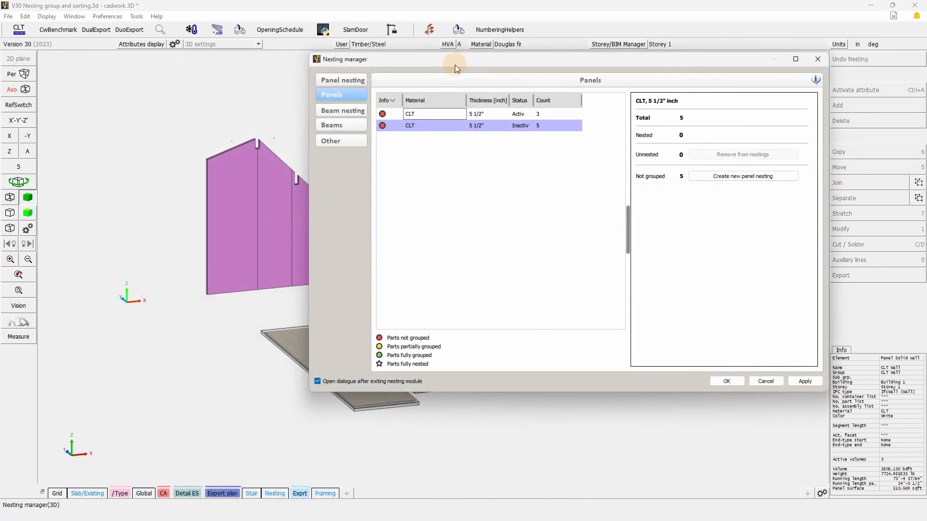
click(201, 335)
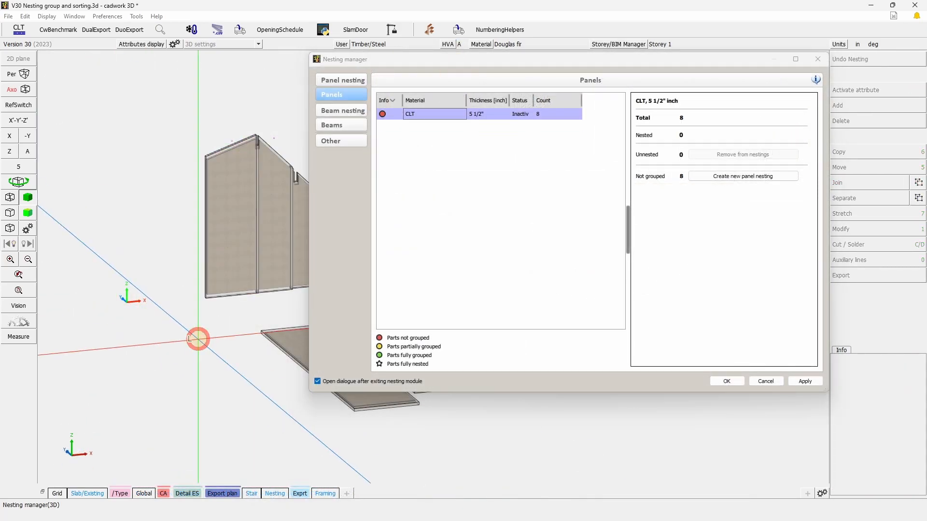
- Create a panel nesting group from all the CLT panels, keeping the name CLT 5 1/2" and no optimization
click(471, 116)
click(741, 176)
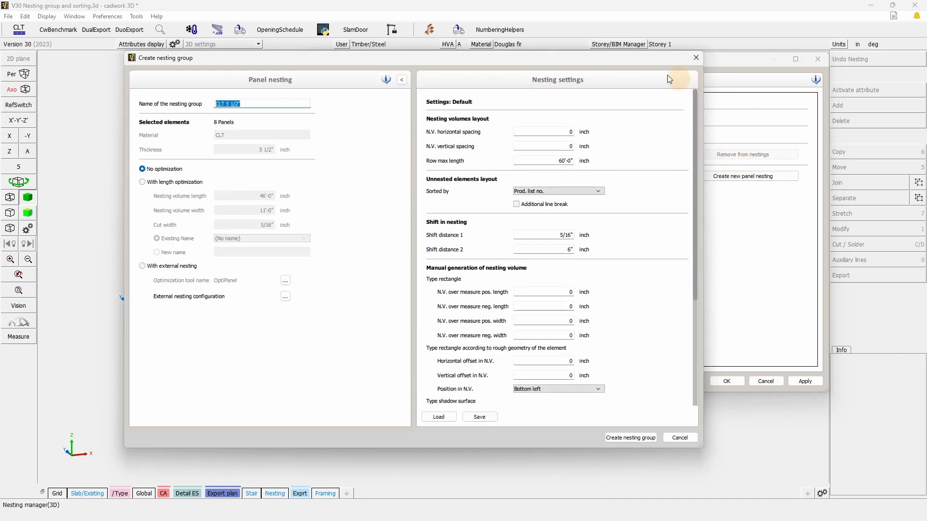
drag(243, 104, 207, 104)
click(352, 111)
drag(247, 105, 201, 108)
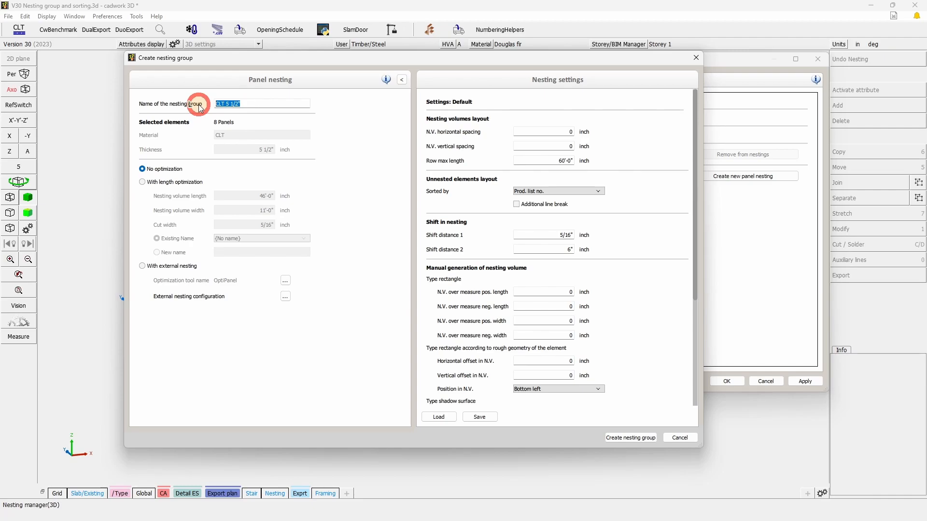
drag(247, 105, 201, 103)
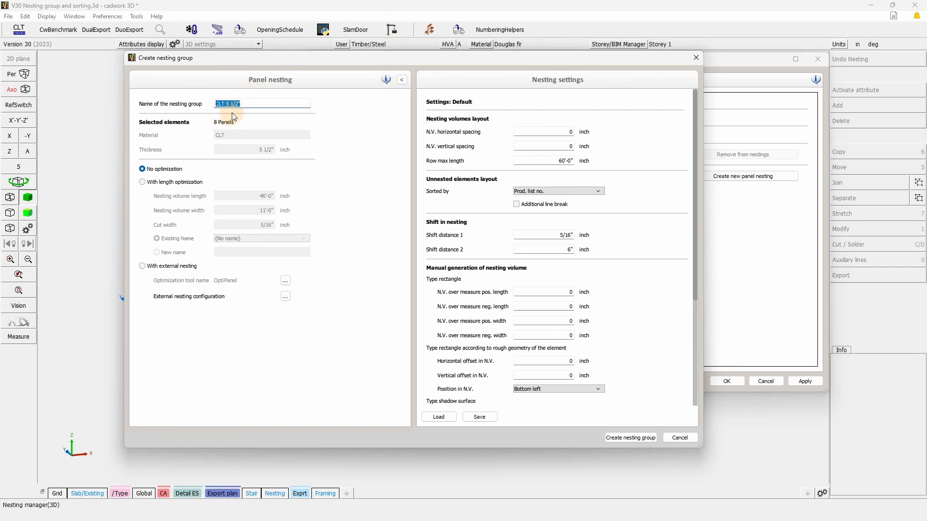
click(370, 181)
click(634, 438)
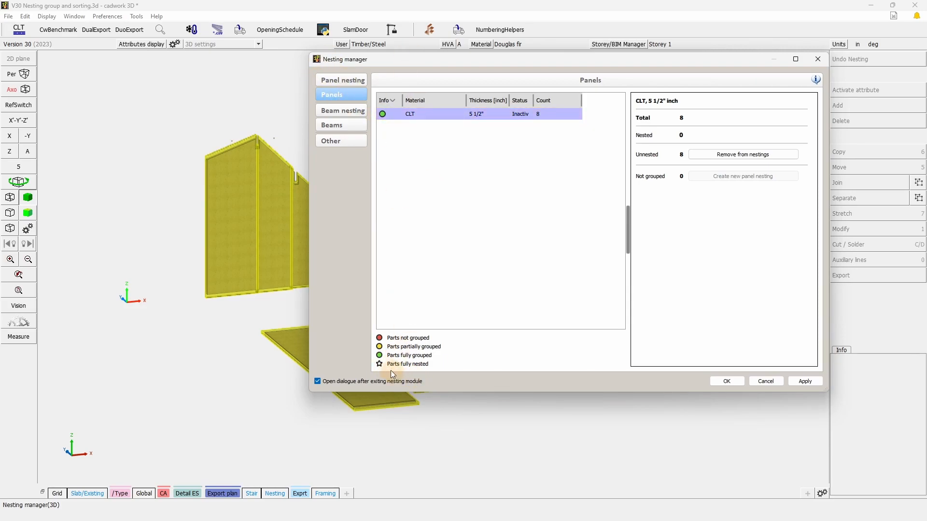
- Review the CLT 5 1/2" group in the panel nesting list and accept the Nesting manager
click(357, 80)
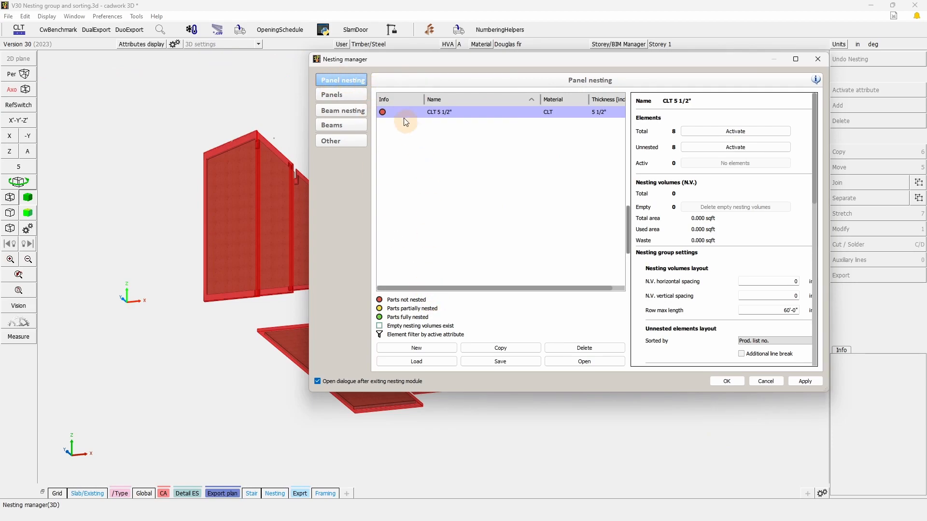
click(512, 113)
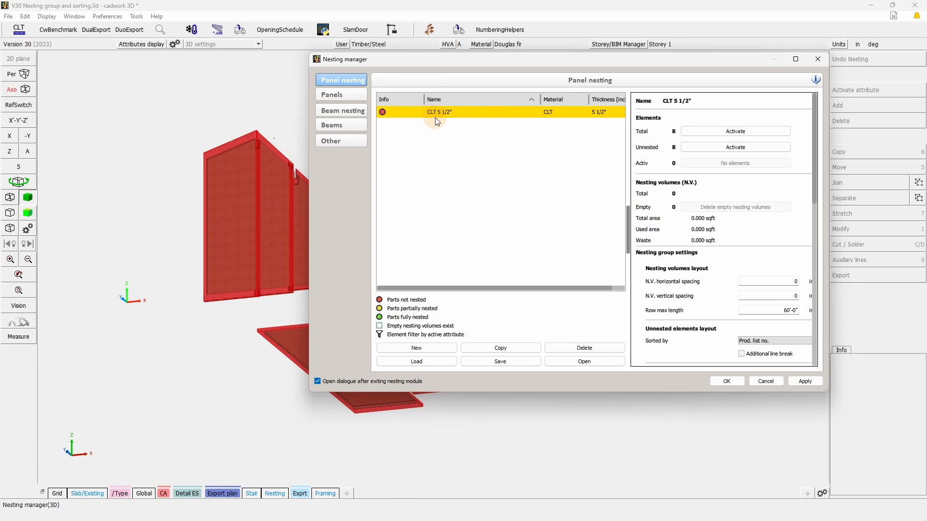
click(727, 381)
- Change the material of the three upright wall panels to CLT E1 35L-19T-35L Architectural and deactivate them
drag(359, 293, 155, 106)
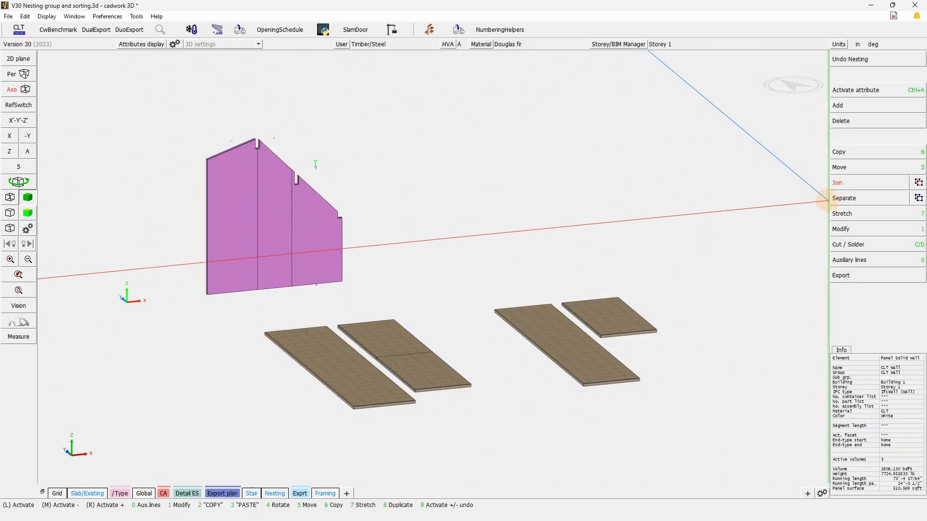
click(859, 229)
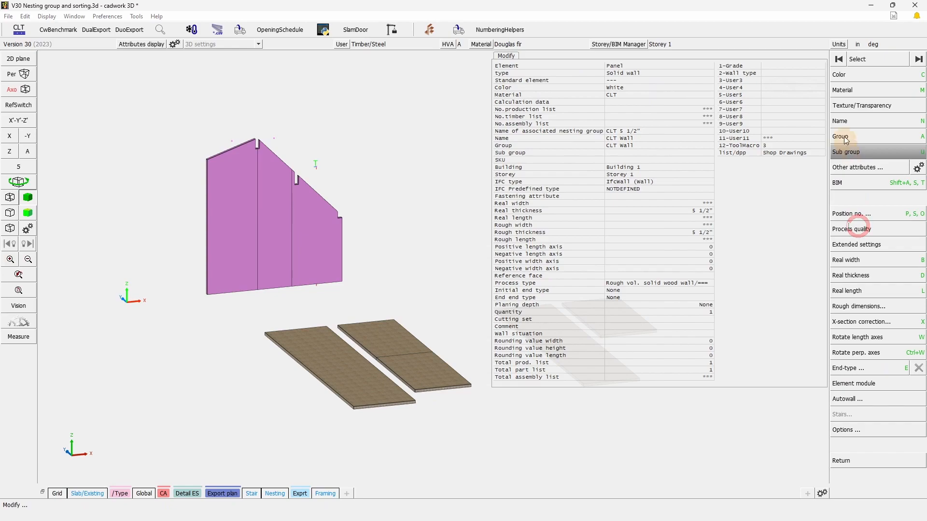
click(847, 90)
text(y)
key(Return)
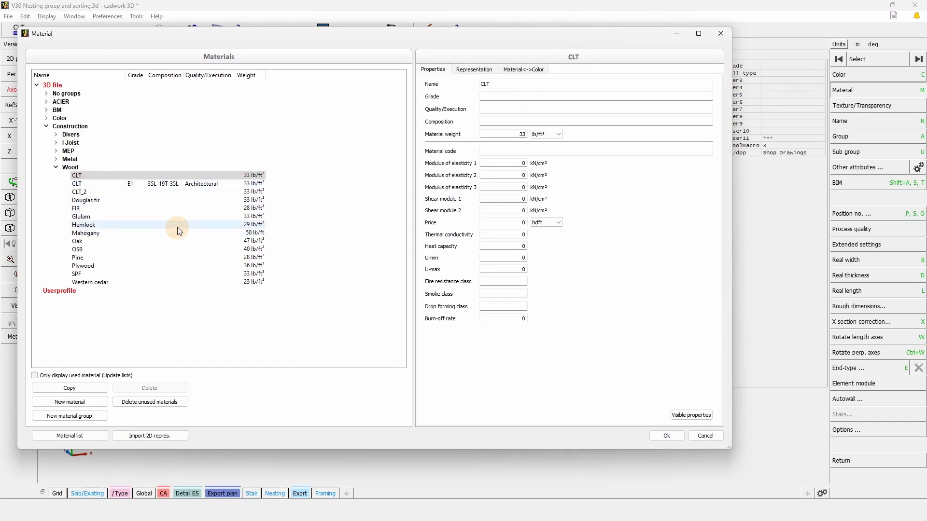
click(174, 188)
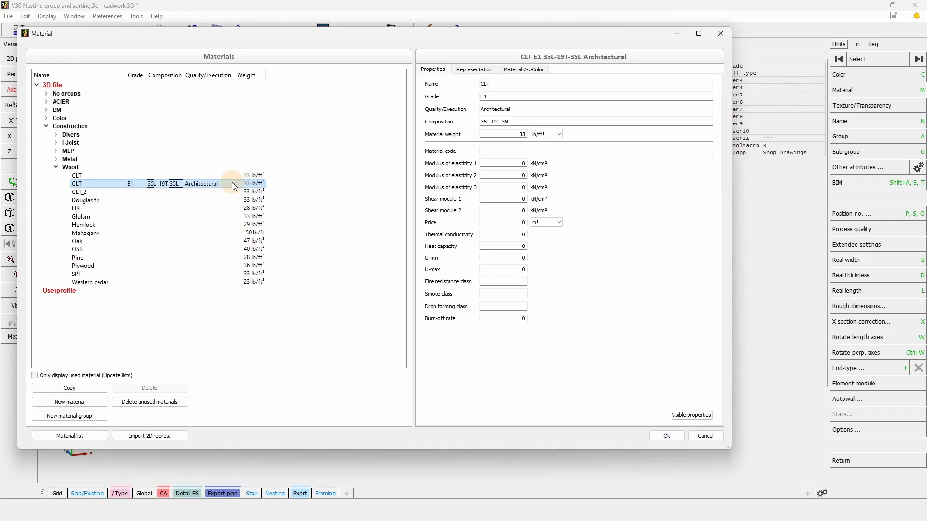
click(670, 437)
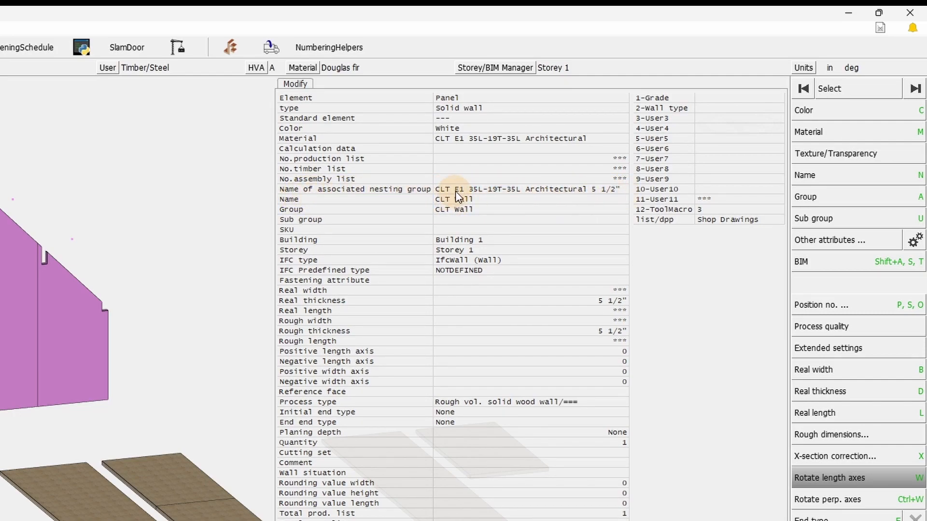
right_click(186, 256)
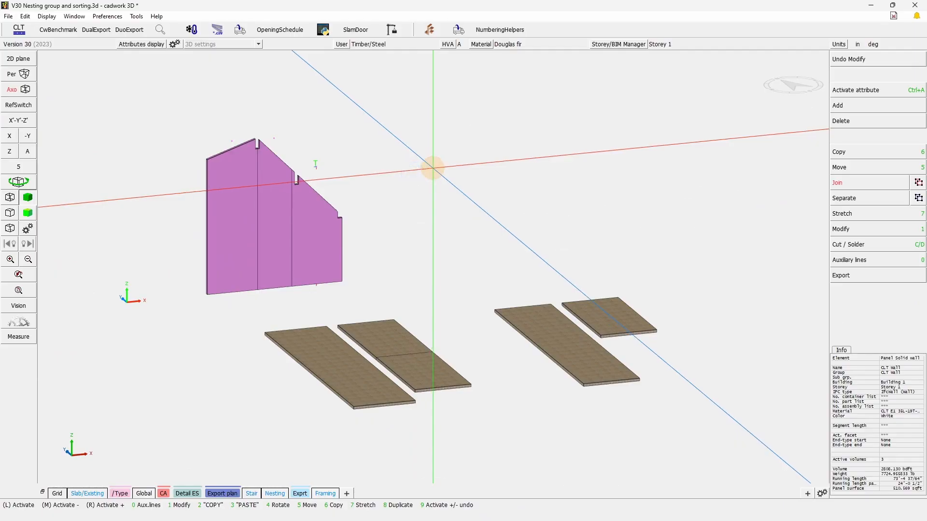
click(433, 167)
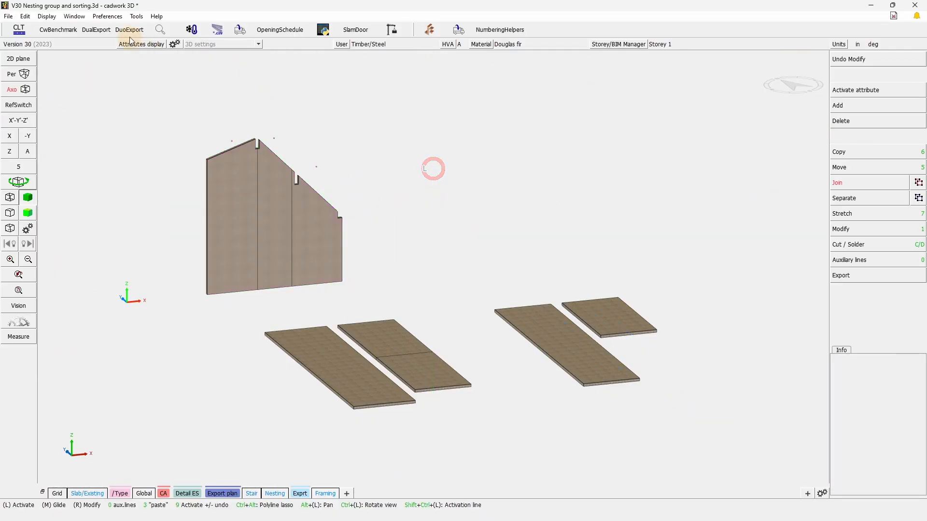
- Inspect the nesting layout of the CLT E1 35L-19T-35L Architectural 5 1/2" group from the Nesting manager, and exit nesting
click(137, 16)
click(178, 173)
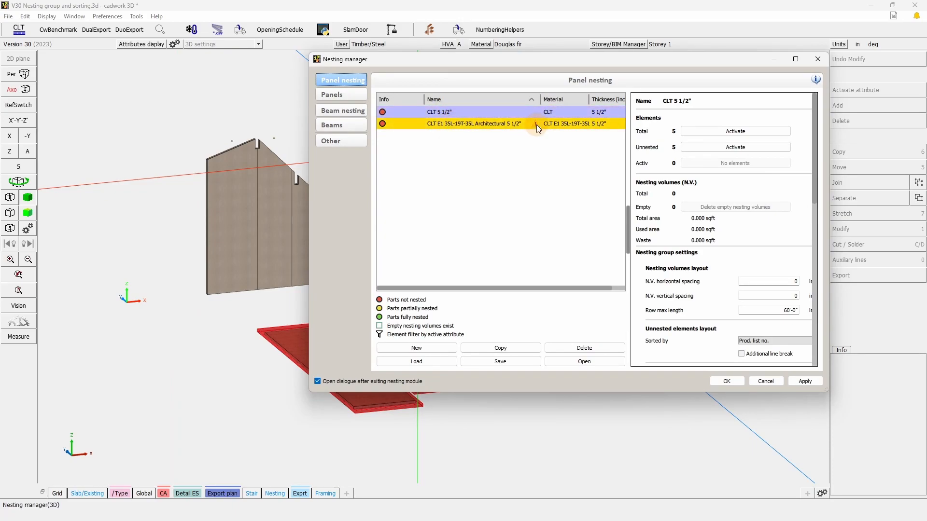
mouse_move(537, 125)
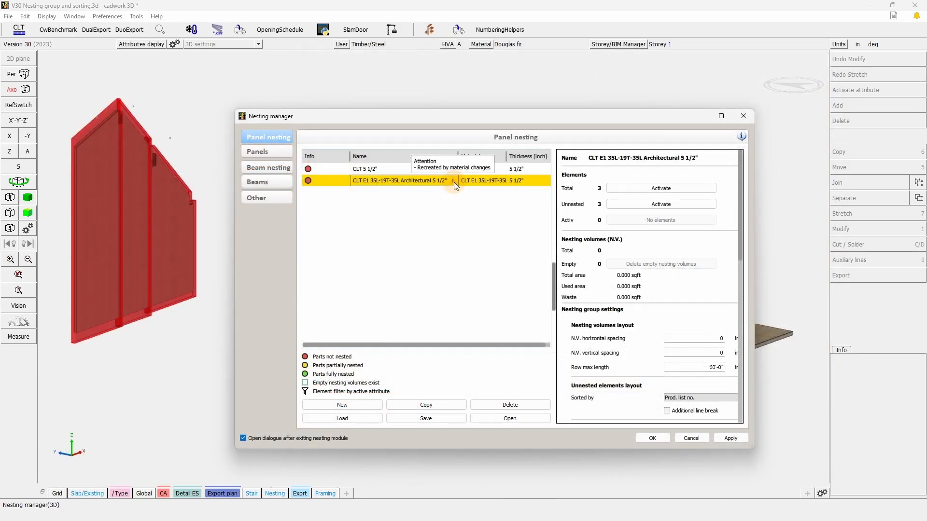
click(362, 205)
click(529, 420)
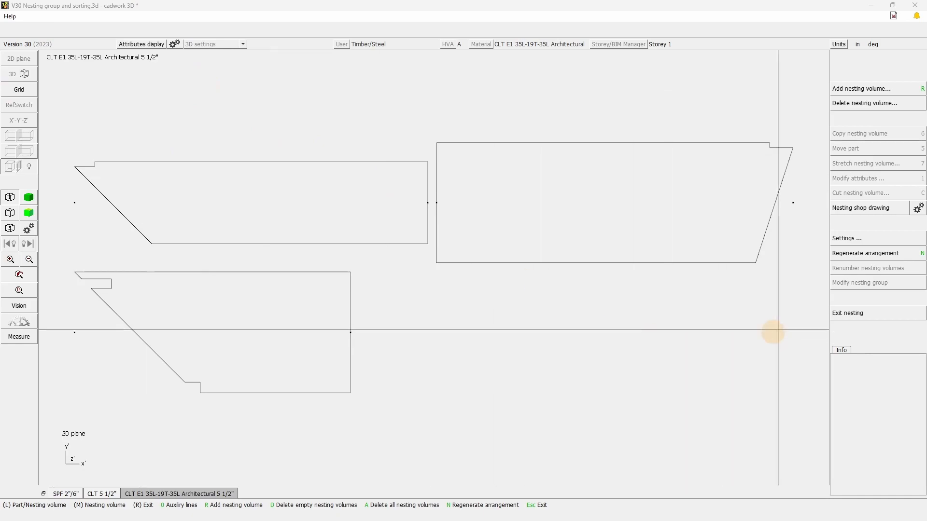
click(882, 316)
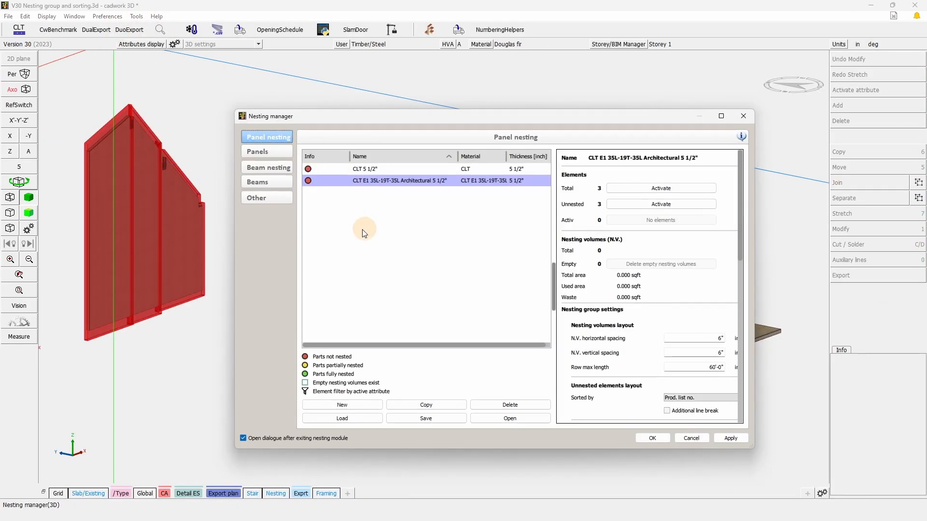
- Delete both CLT panel nesting groups in the Nesting manager and apply the change
click(267, 151)
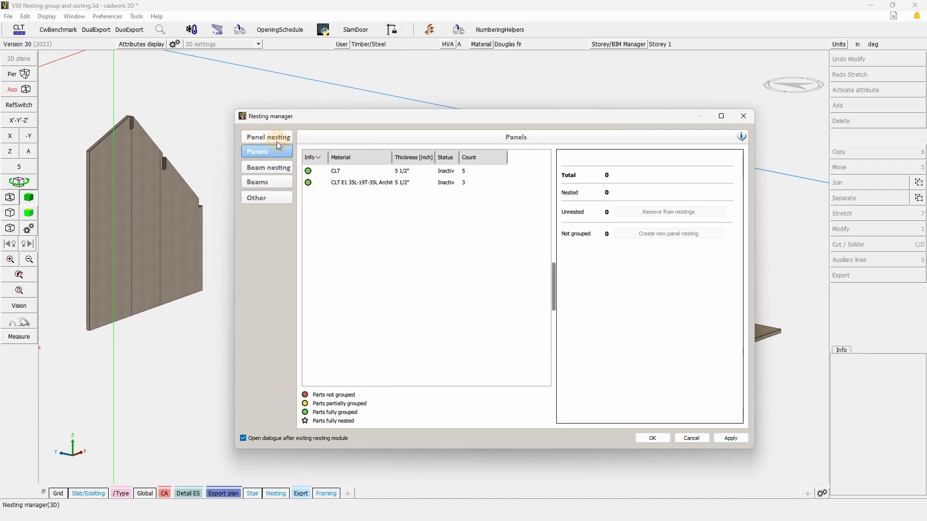
click(264, 201)
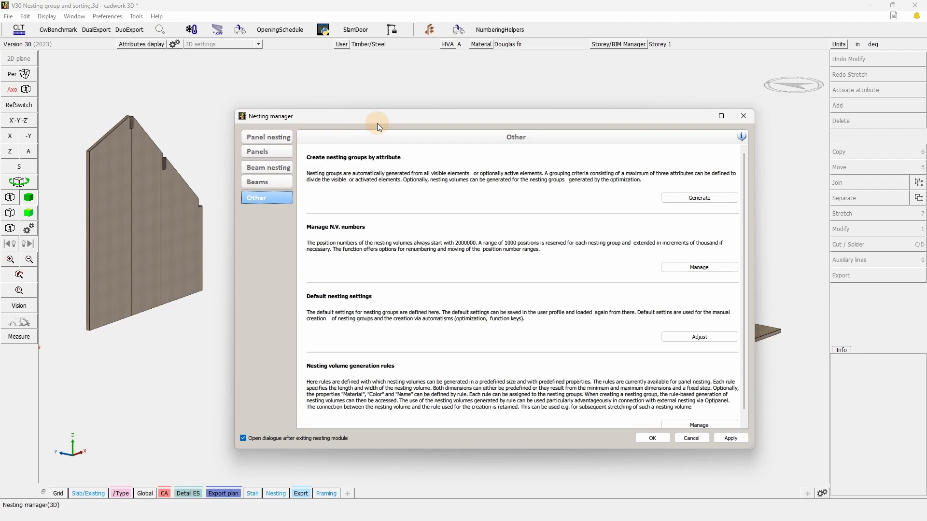
click(258, 137)
click(424, 172)
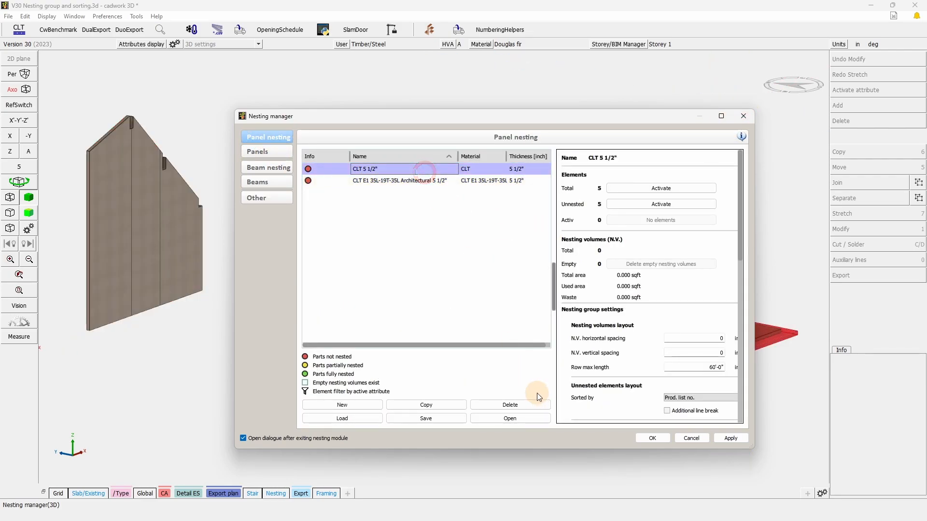
click(523, 408)
click(524, 409)
click(730, 438)
- Start creating nesting groups by attribute in the Nesting manager and choose Group as the grouping attribute
click(279, 199)
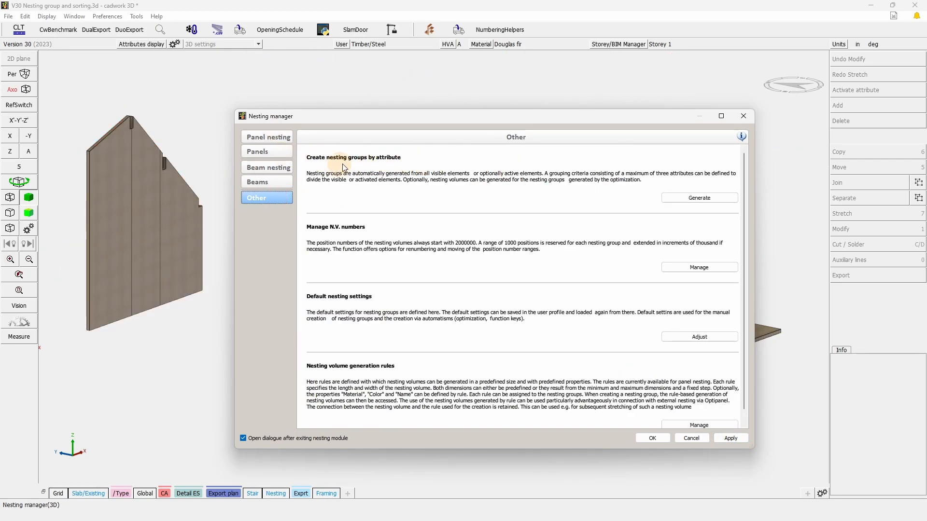
click(709, 199)
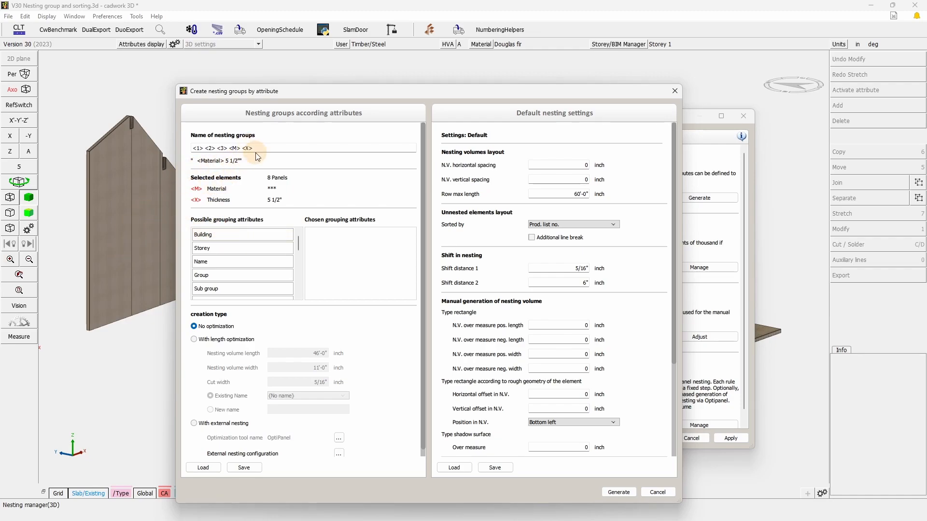
click(269, 147)
drag(270, 148, 295, 147)
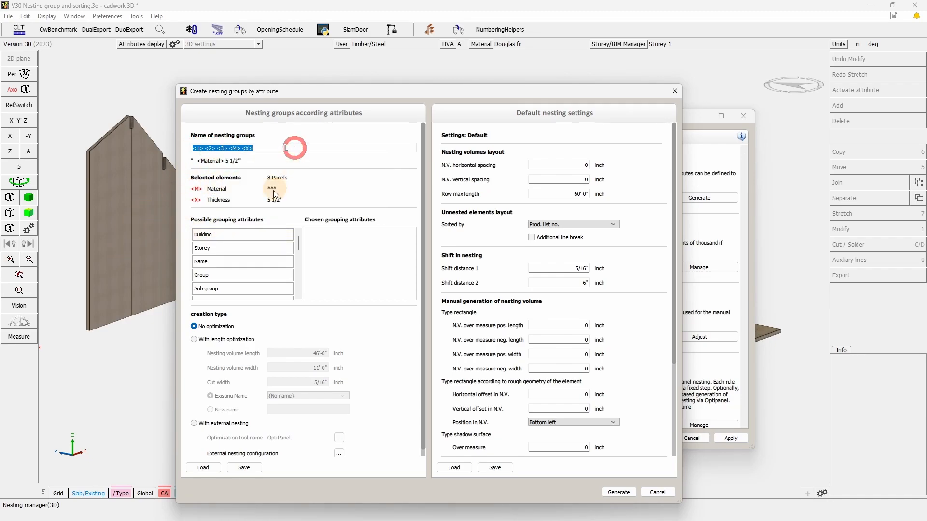
mouse_move(272, 190)
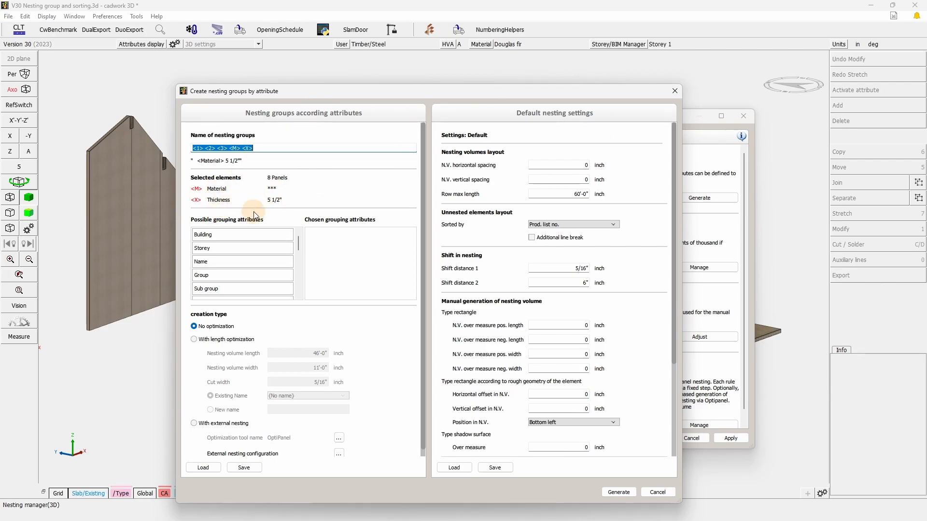
mouse_move(213, 236)
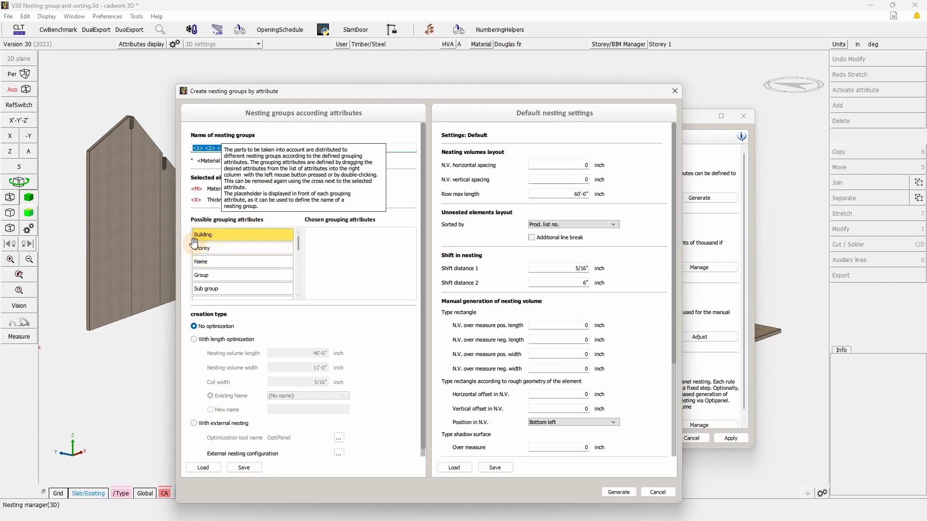
drag(208, 276, 334, 240)
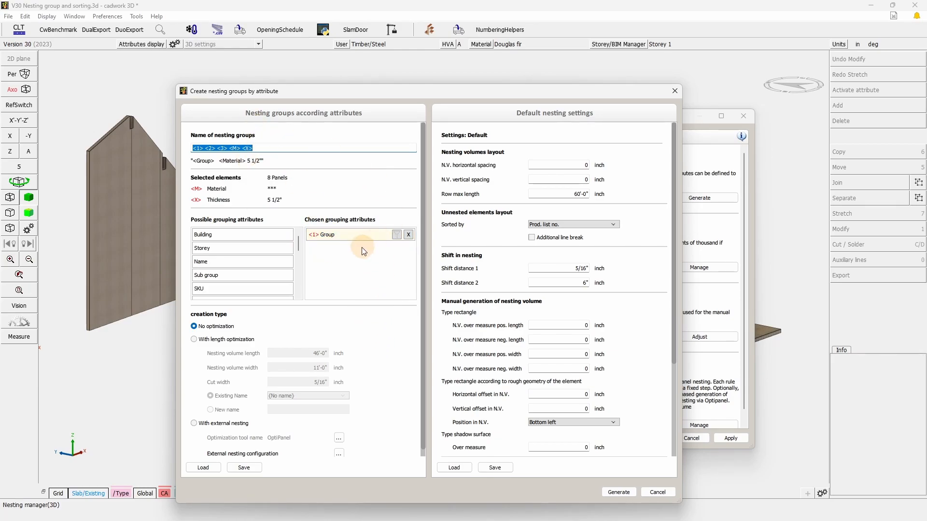
click(316, 239)
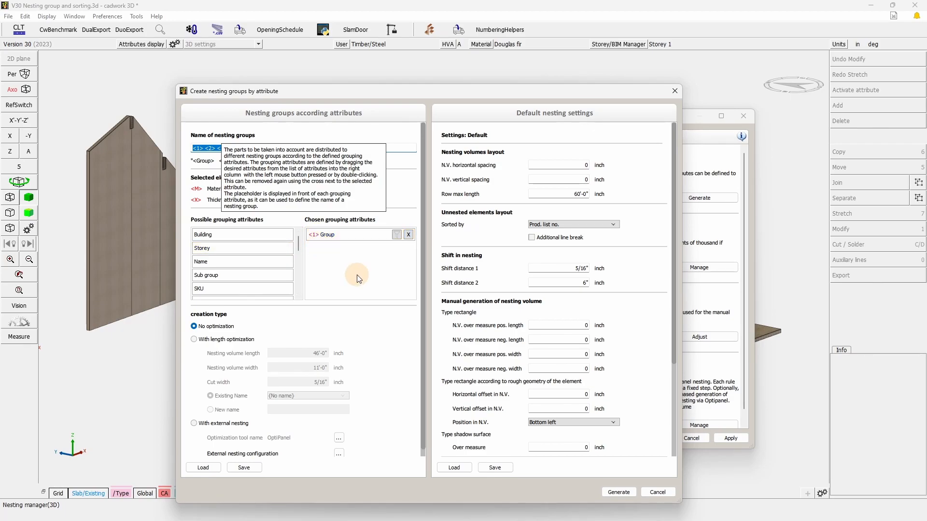
- Enable the element filter for the chosen Group attribute and generate the nesting groups
click(271, 146)
double_click(198, 148)
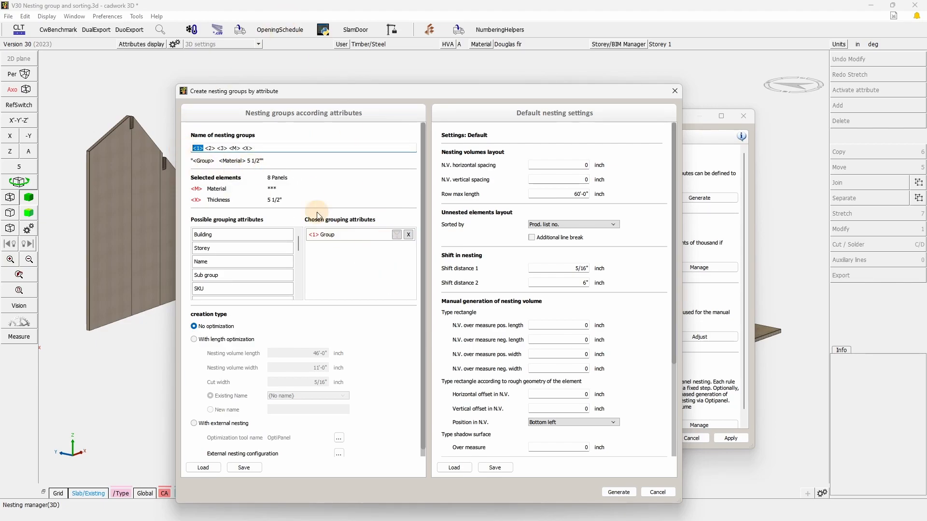
click(366, 236)
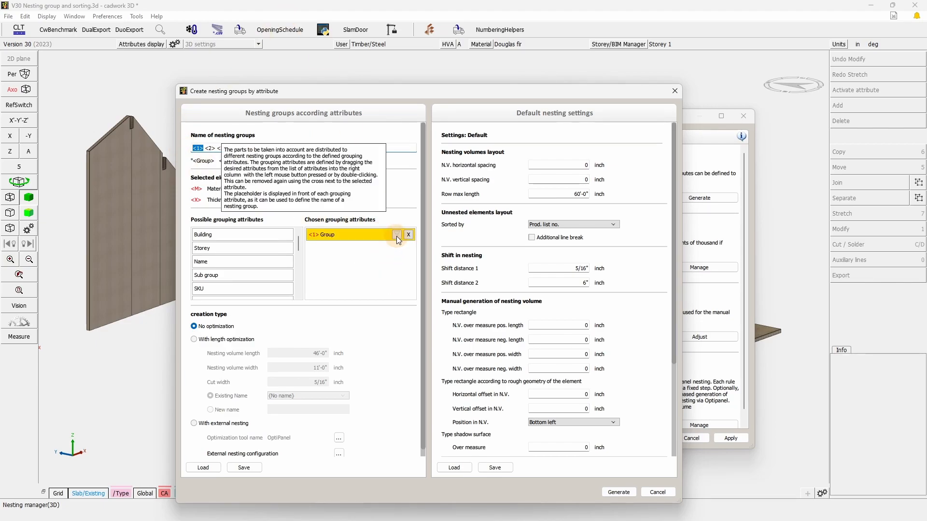
click(397, 237)
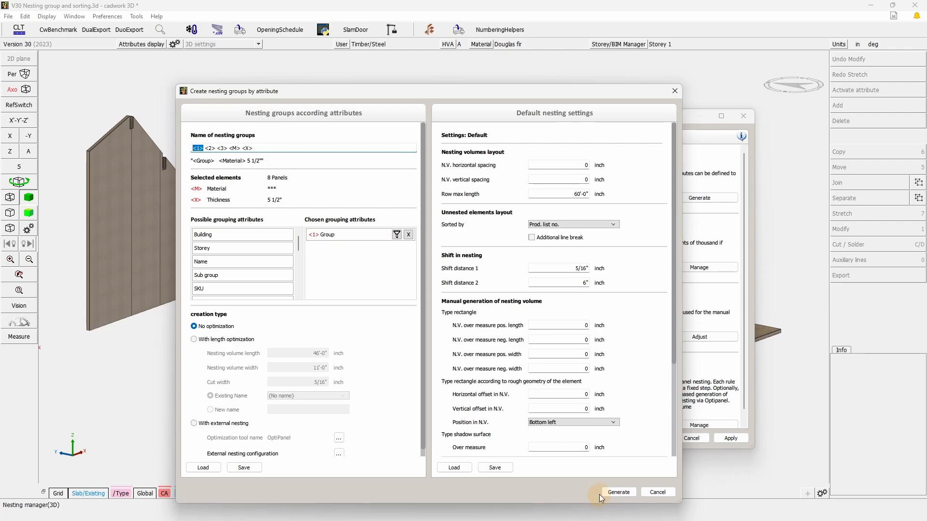
click(620, 493)
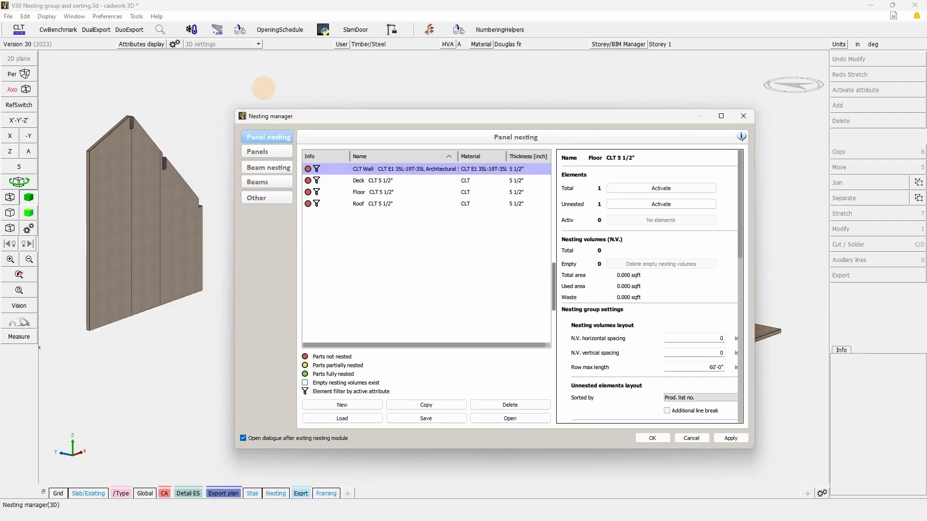
- Examine the settings of the Deck CLT 5 1/2" group, including its element filter by attribute
click(375, 168)
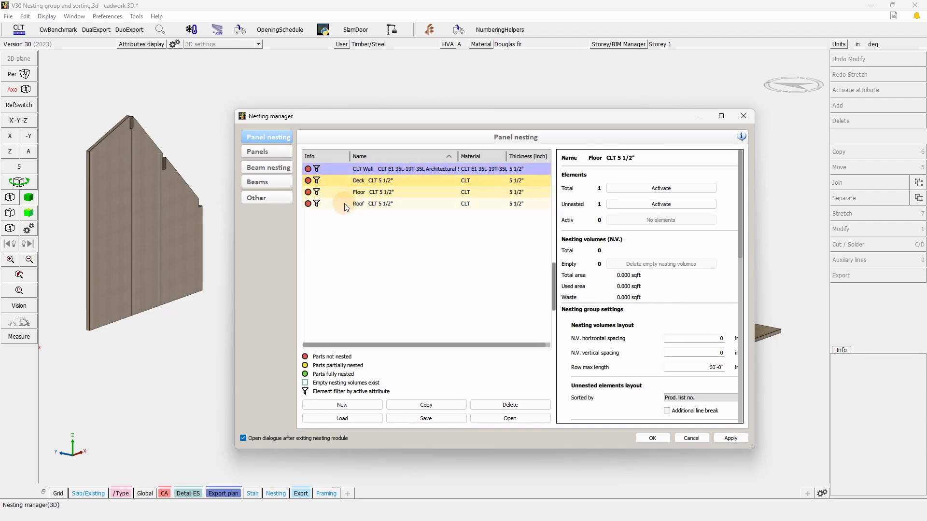
click(363, 182)
drag(453, 122, 264, 69)
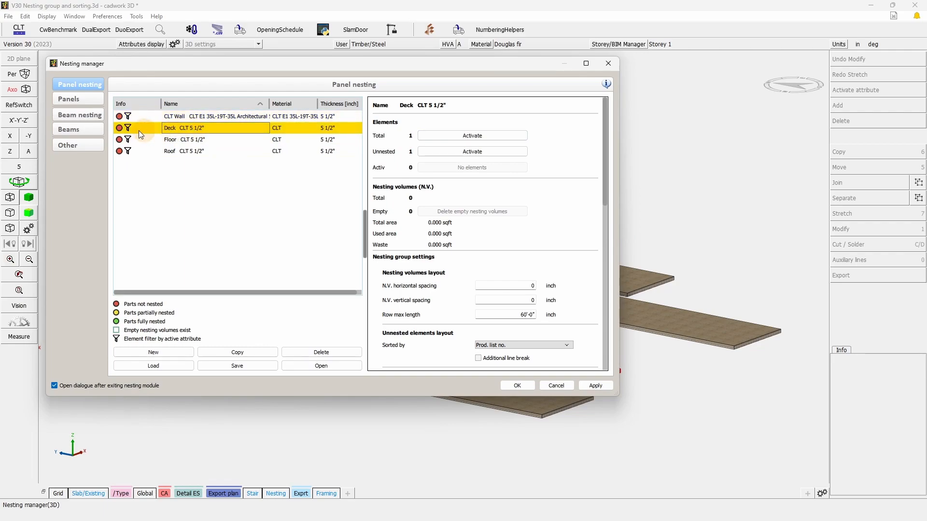
mouse_move(128, 130)
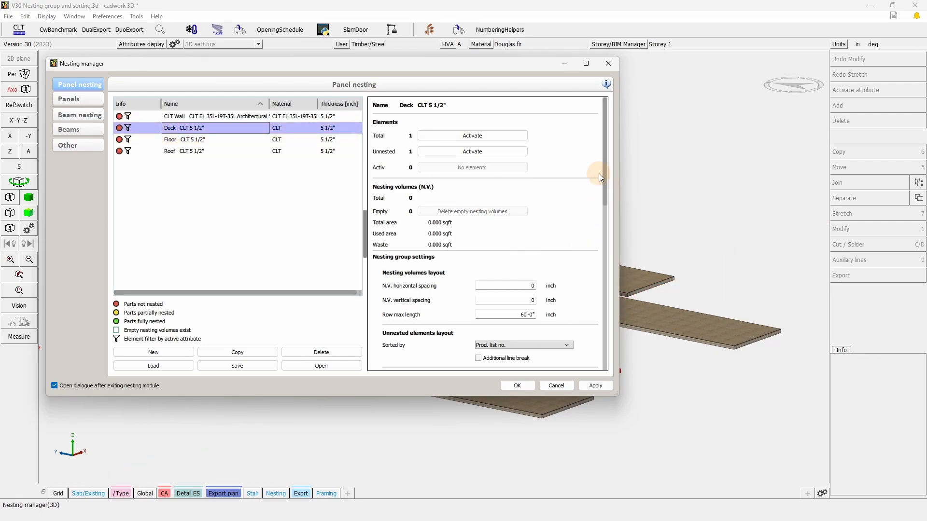
drag(609, 176, 610, 359)
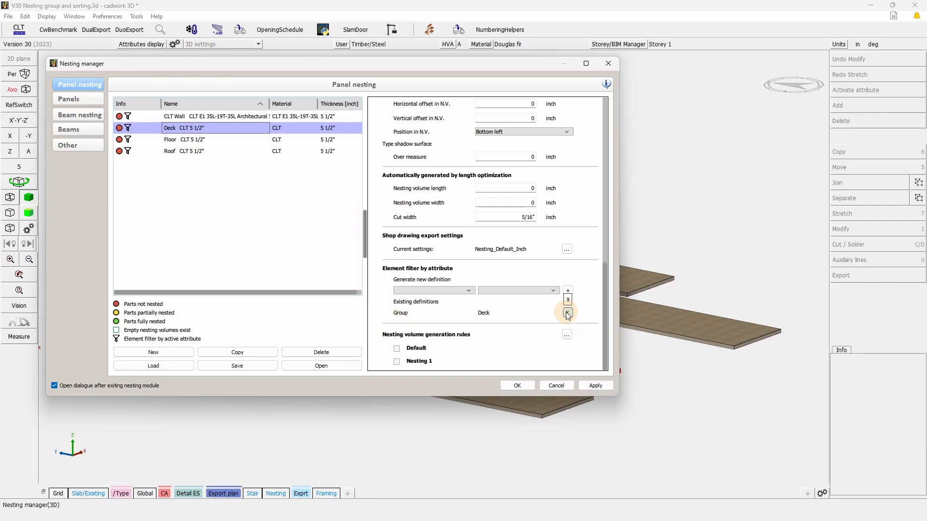
mouse_move(129, 130)
- Add an element filter of Name = Floor to the Deck CLT 5 1/2" group, and remove that definition again
click(468, 291)
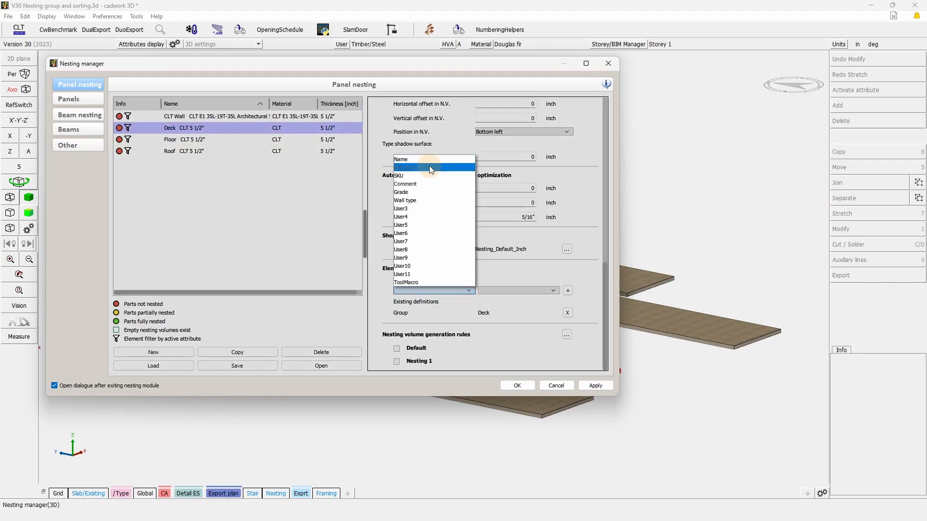
click(416, 160)
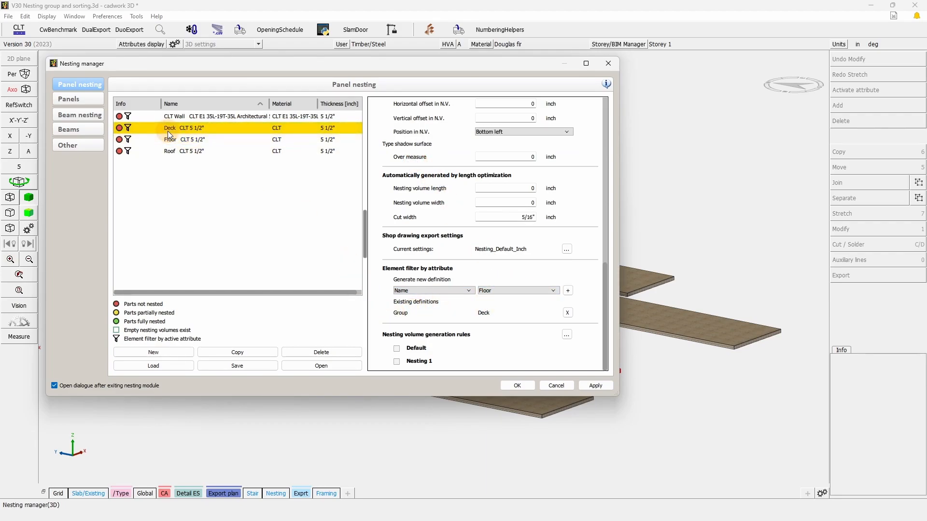
click(156, 127)
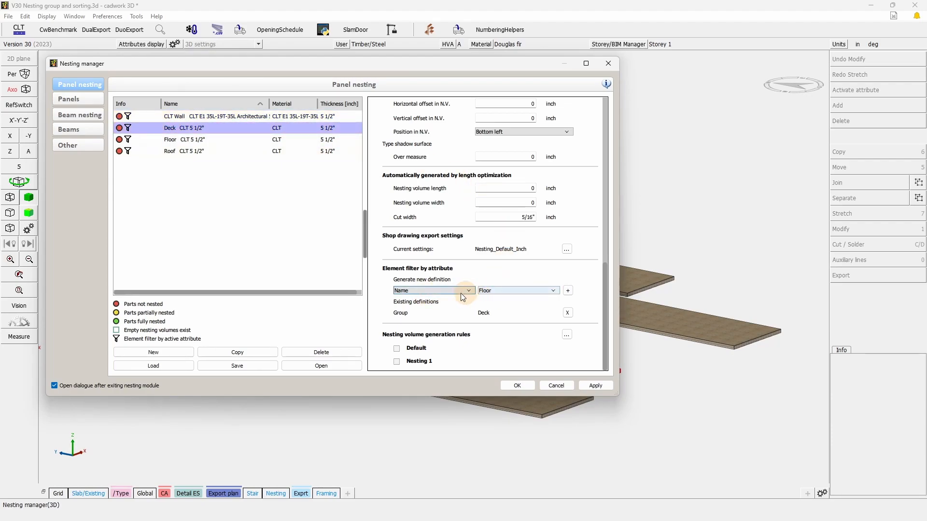
click(439, 291)
click(421, 161)
click(512, 292)
click(592, 288)
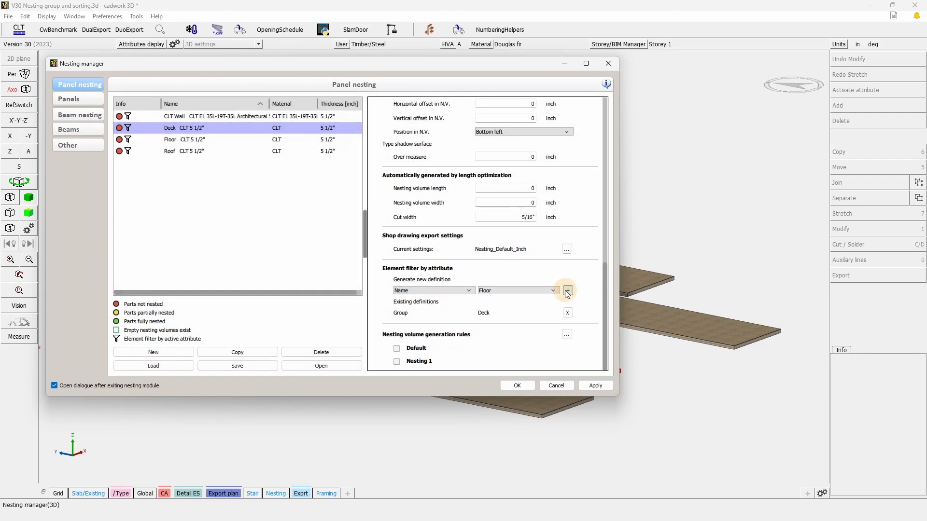
click(568, 291)
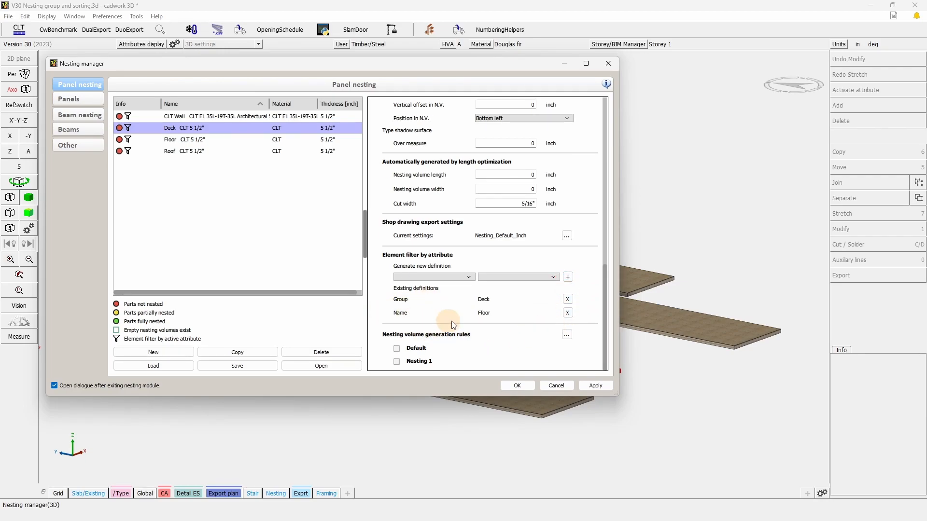
click(567, 312)
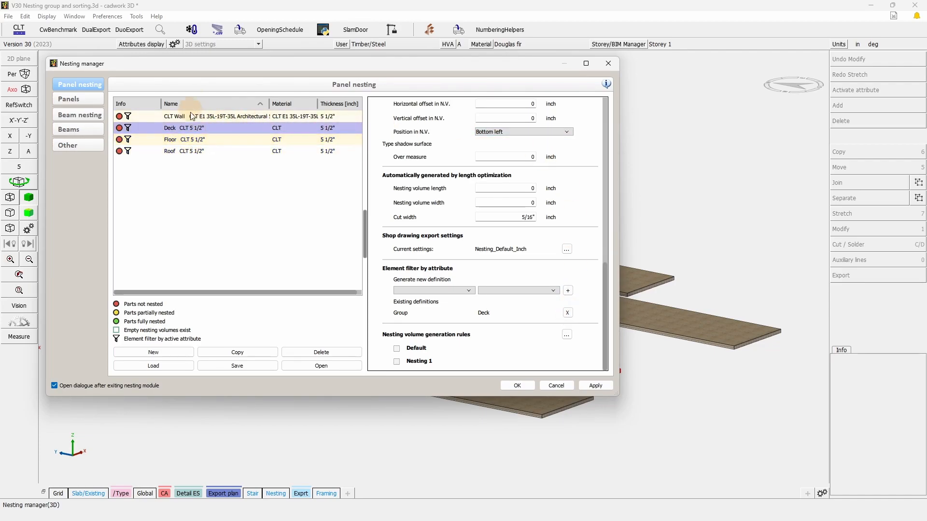
- Try to define an element filter by Name for the Roof CLT 5 1/2" group
click(195, 151)
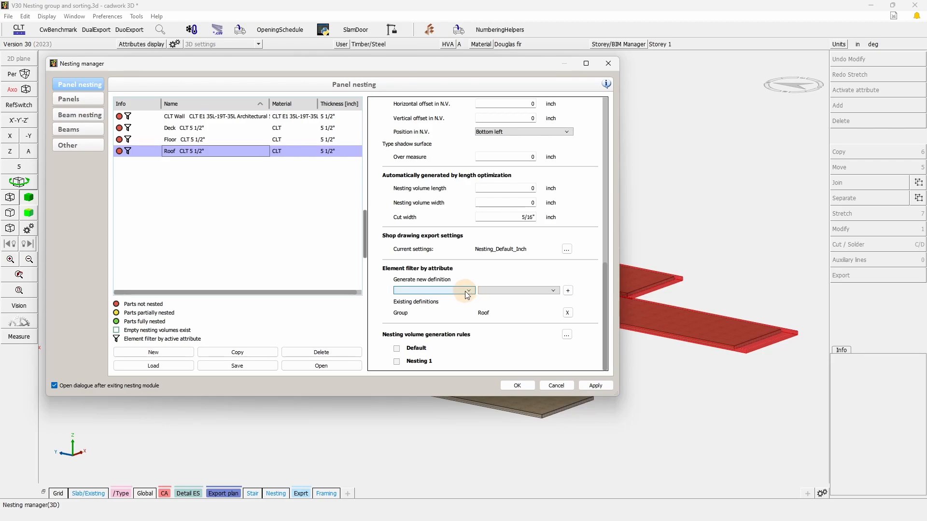
click(467, 293)
click(410, 159)
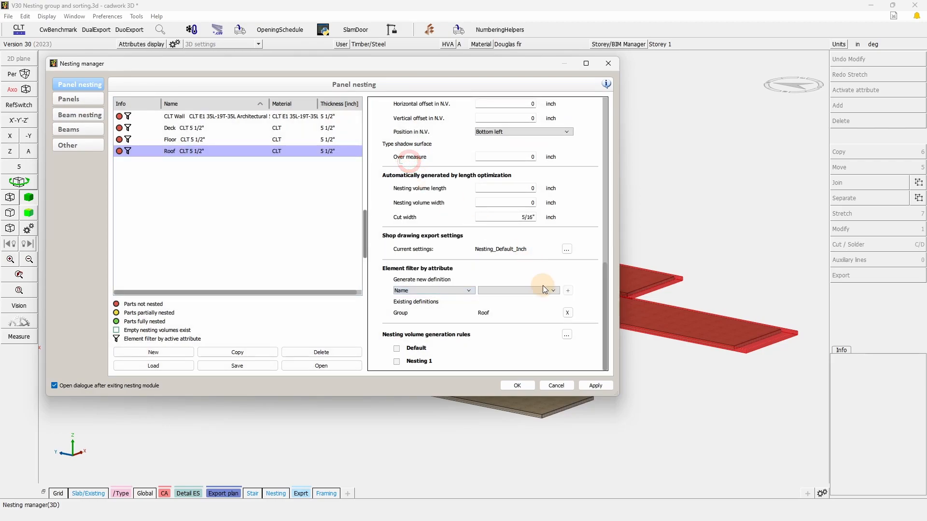
click(541, 291)
click(543, 291)
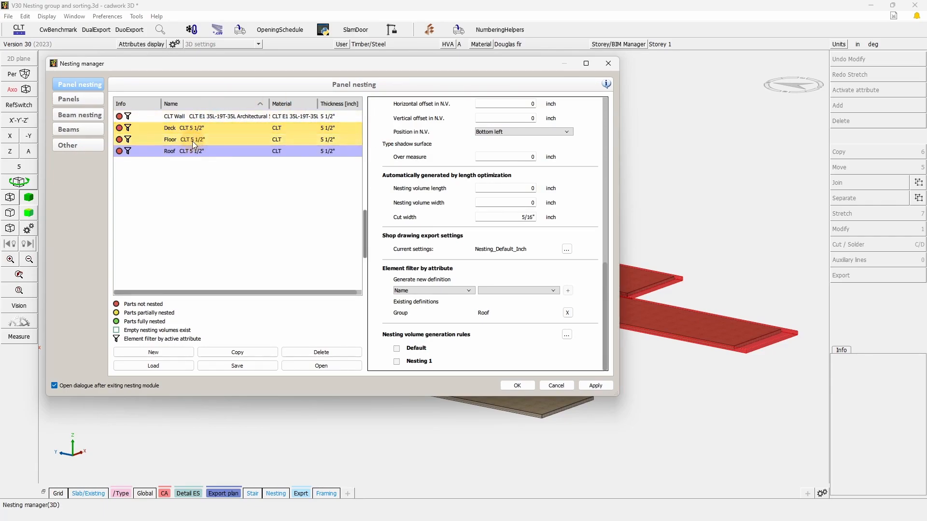
- Select the Floor CLT 5 1/2" group in the panel nesting list and accept the Nesting manager
click(193, 139)
drag(496, 63, 502, 124)
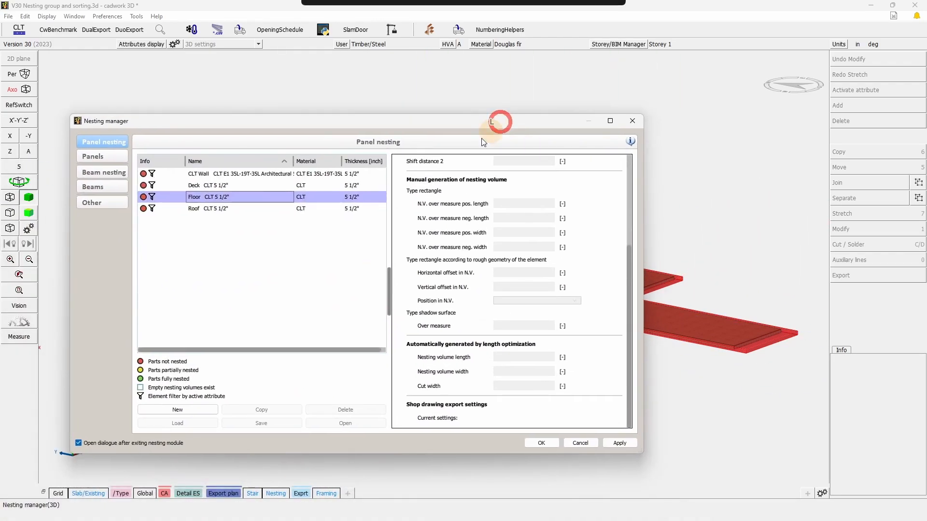
click(199, 197)
click(547, 441)
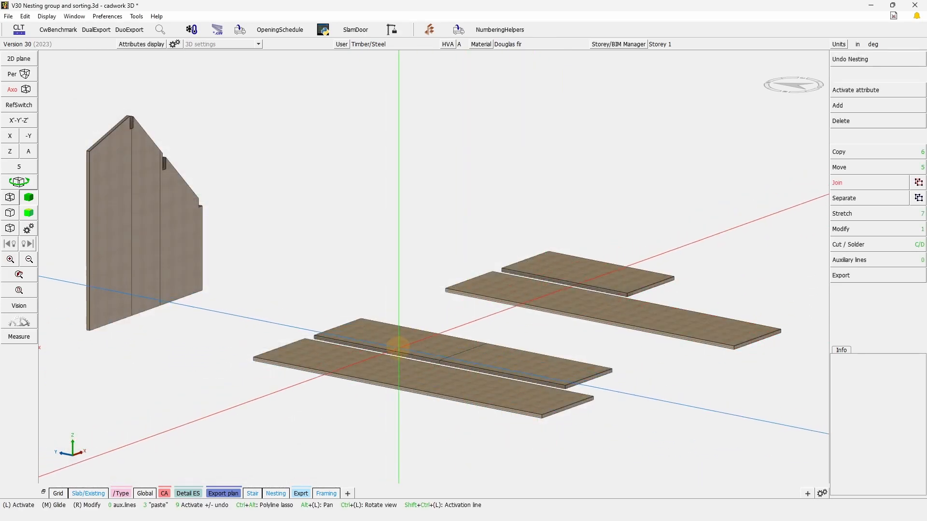
- Change the group attribute of the short left-hand panel in the front set of horizontal panels to Deck
click(404, 341)
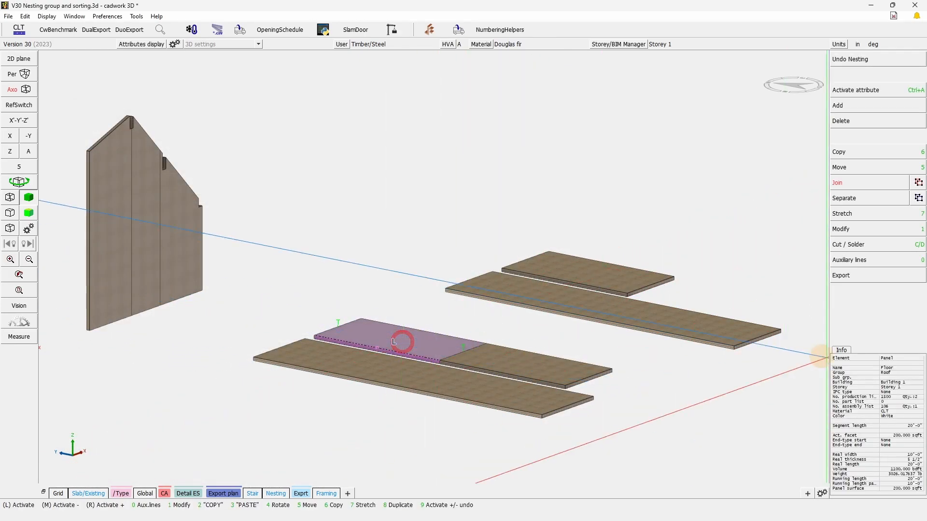
click(869, 230)
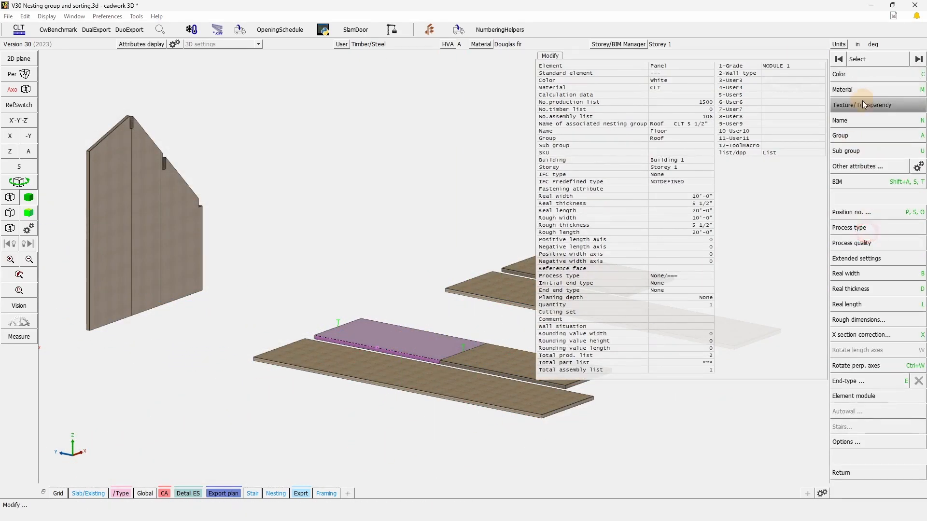
click(857, 137)
click(853, 115)
click(467, 225)
click(382, 226)
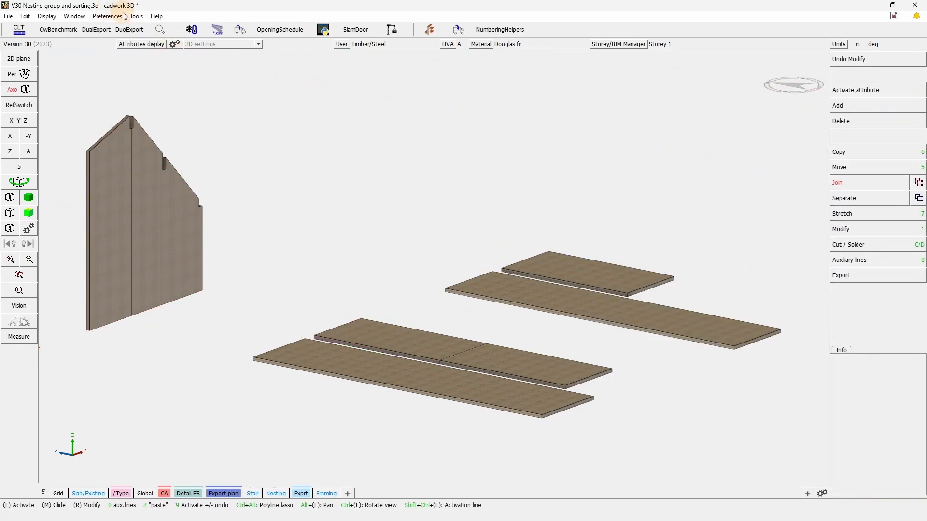
- Reopen the Nesting manager and open the Deck CLT 5 1/2" (2) group in the nesting module
click(137, 17)
click(176, 167)
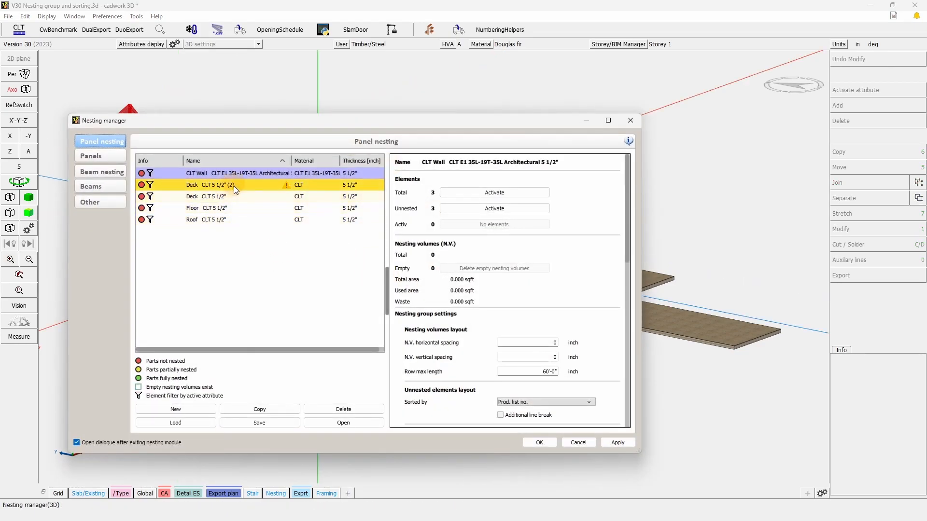
click(245, 187)
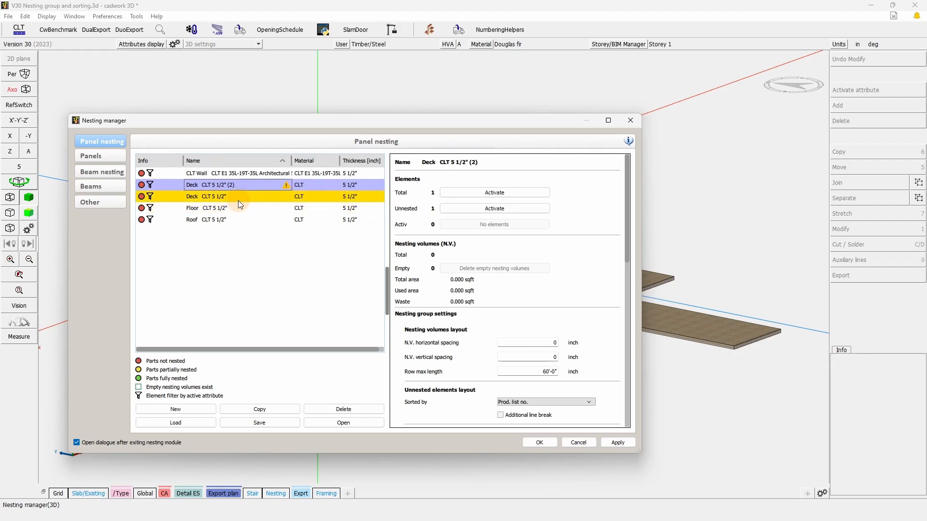
click(187, 189)
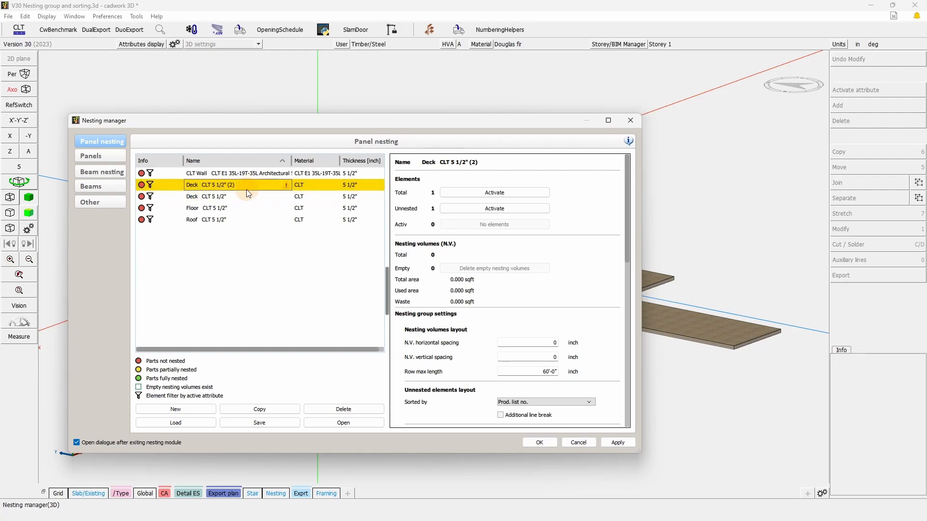
click(347, 424)
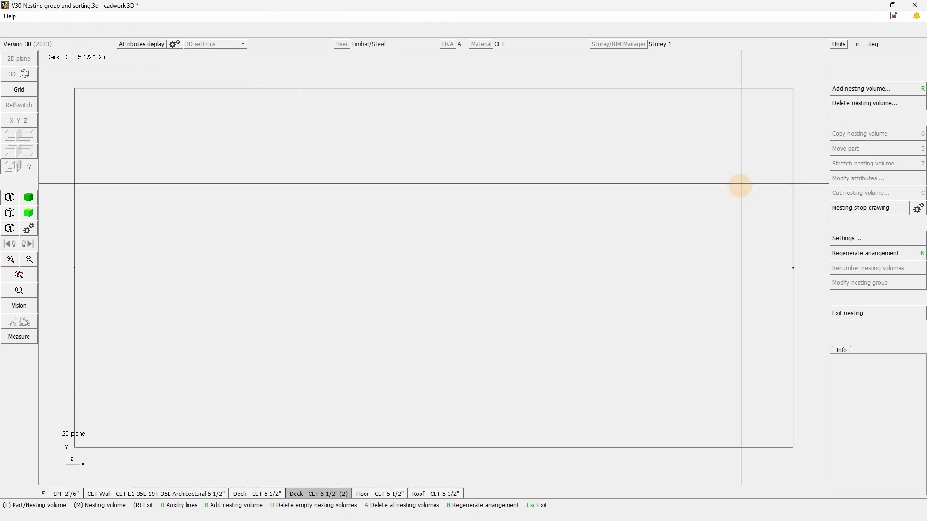
- Try to reassign the panel in the Deck CLT 5 1/2" (2) group to the Floor CLT 5 1/2" nesting group
click(788, 92)
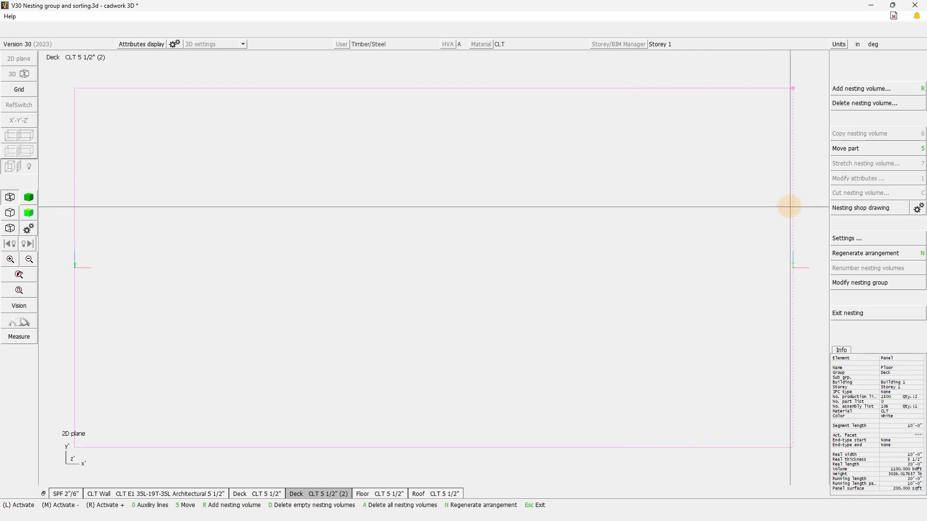
click(862, 285)
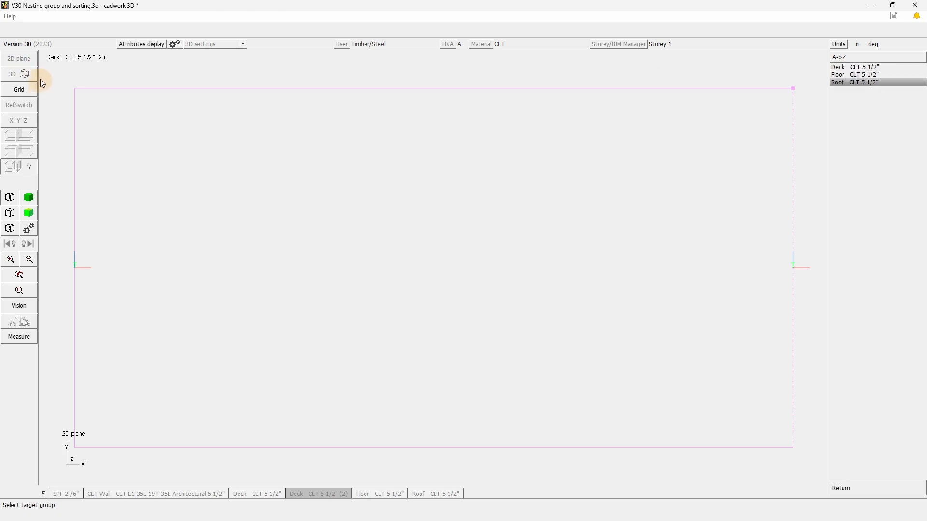
click(842, 75)
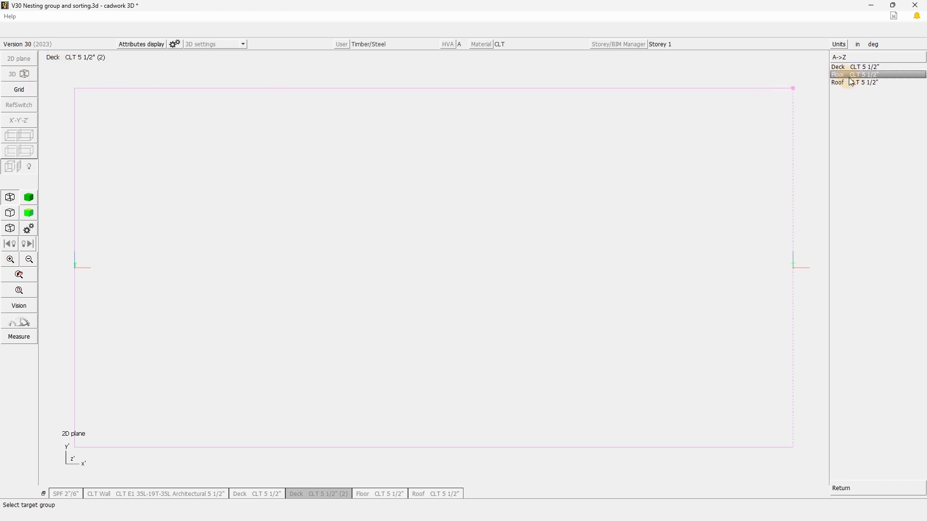
click(875, 80)
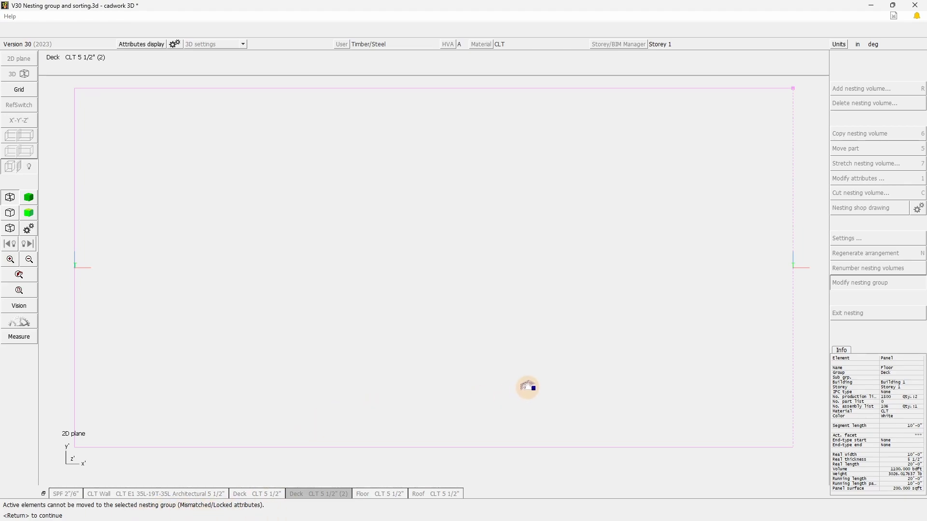
click(545, 371)
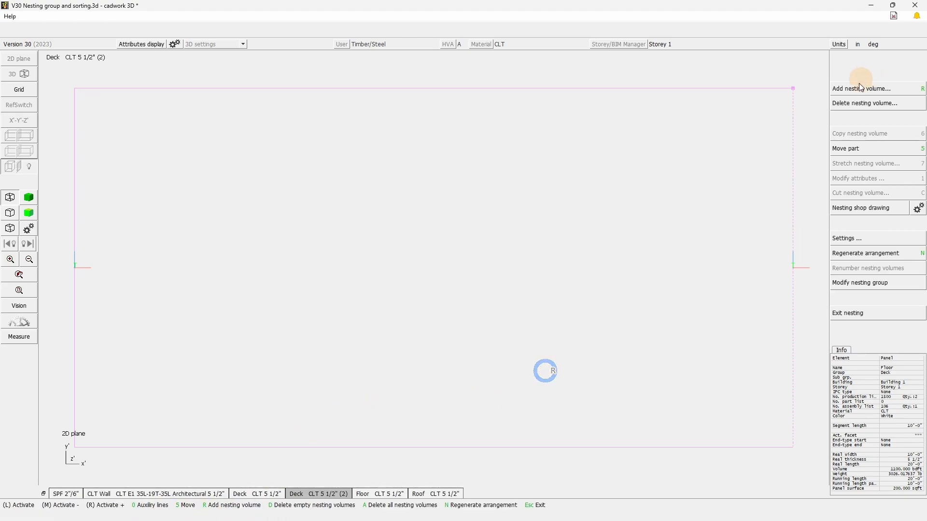
- Reassign the panel to the Deck CLT 5 1/2" nesting group, view that group and exit the nesting module
click(882, 284)
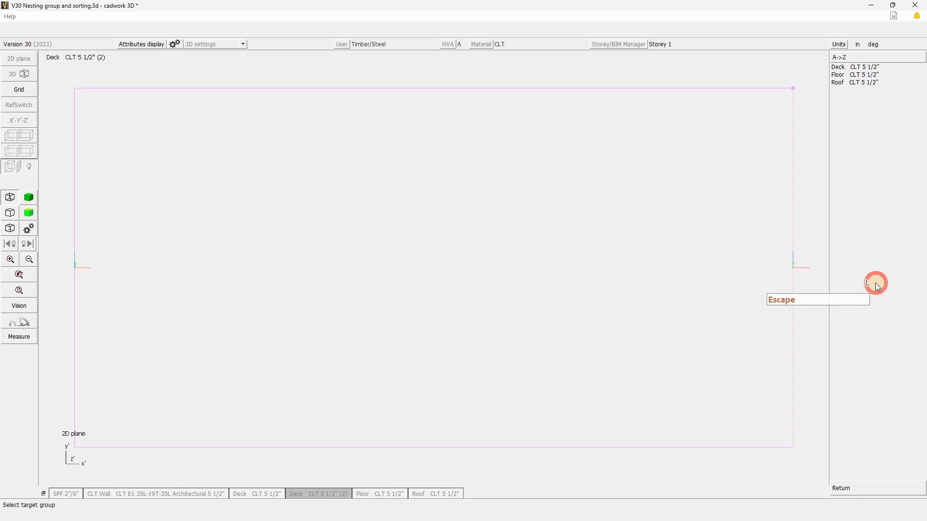
click(868, 72)
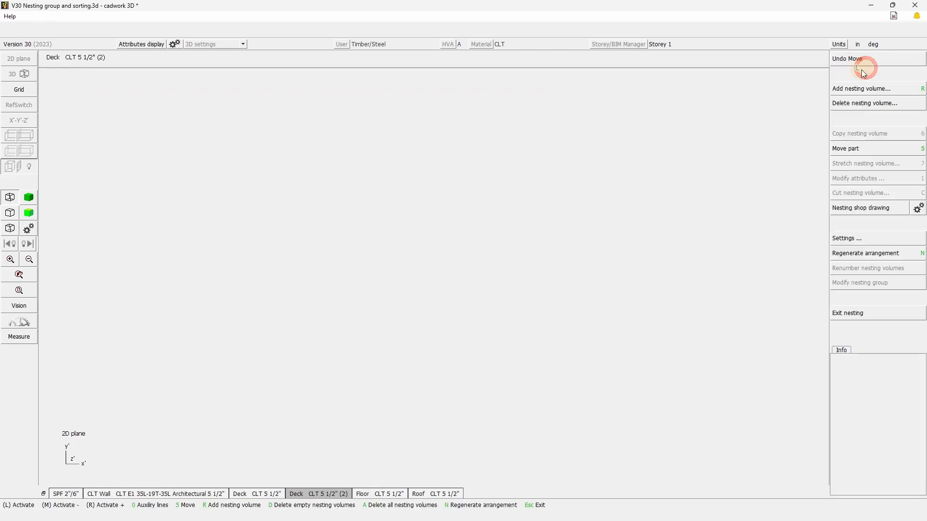
click(266, 493)
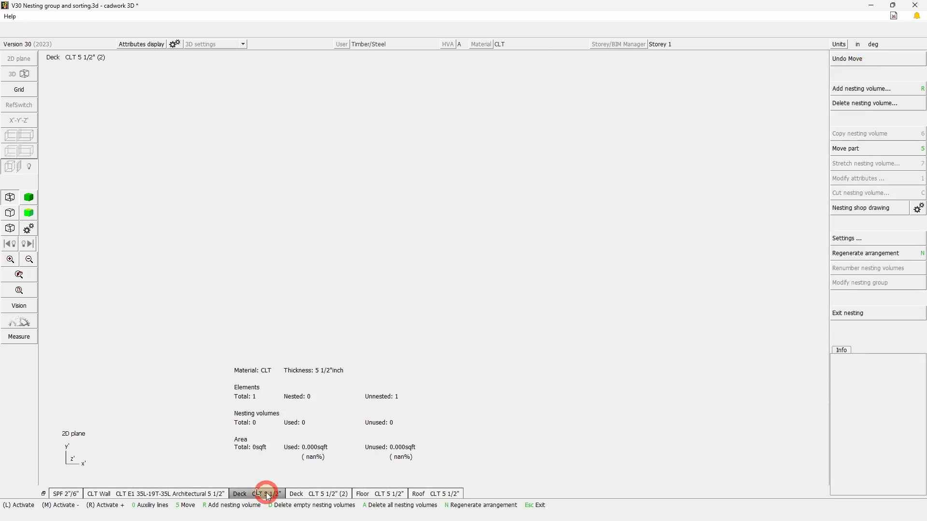
click(871, 317)
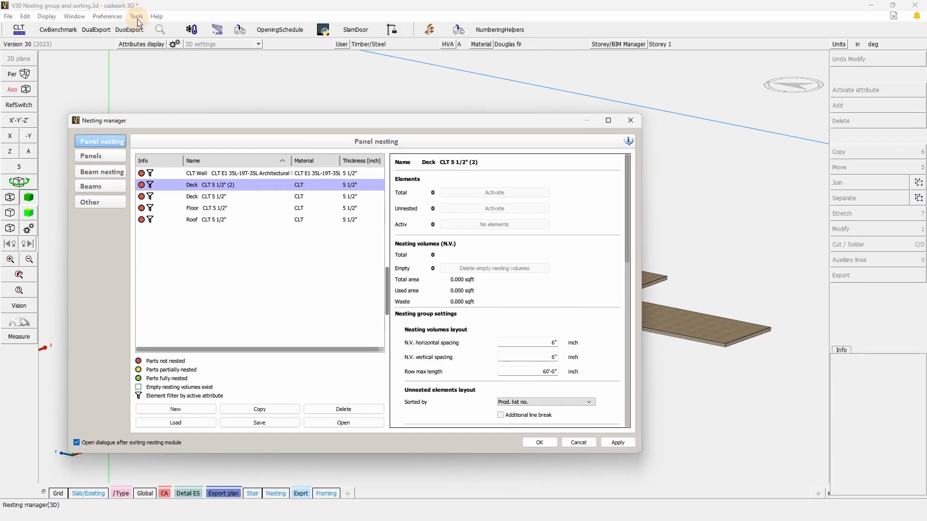
- Delete the Deck CLT 5 1/2" (2) group from the panel nesting list
click(230, 184)
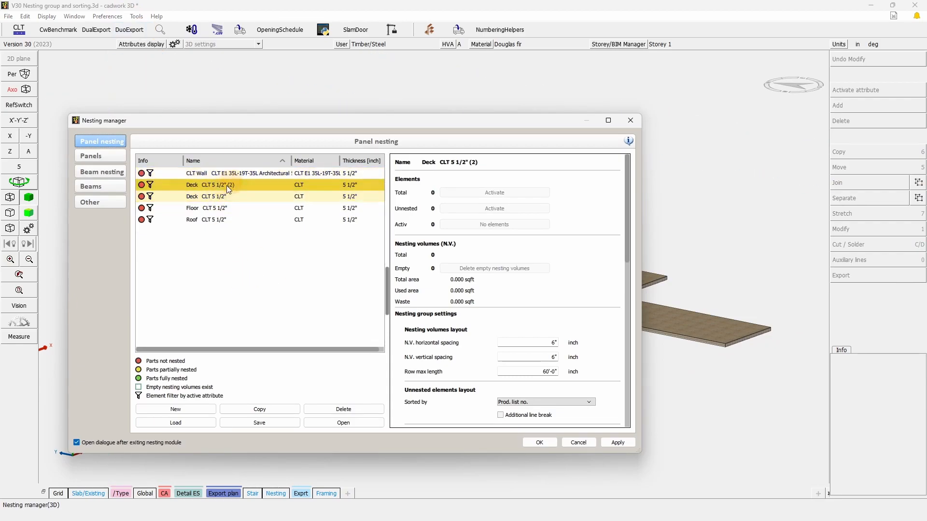
right_click(235, 187)
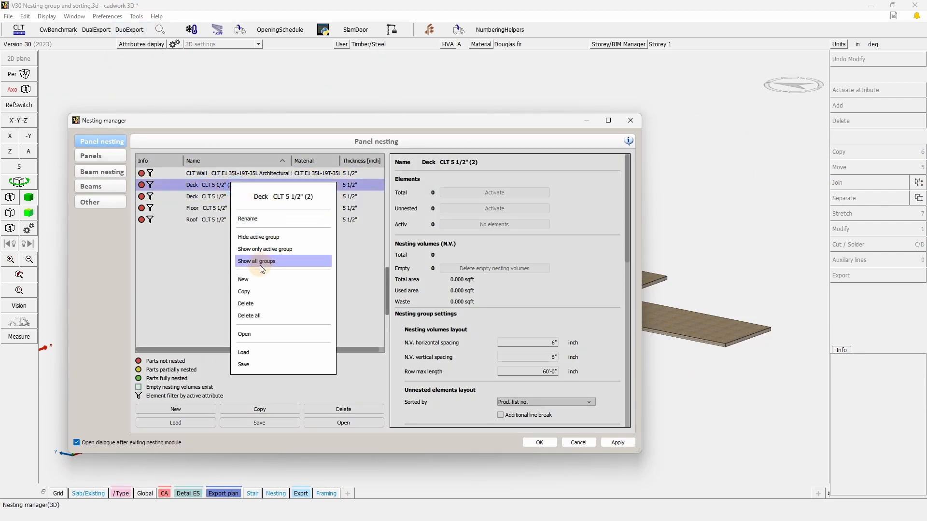
click(265, 304)
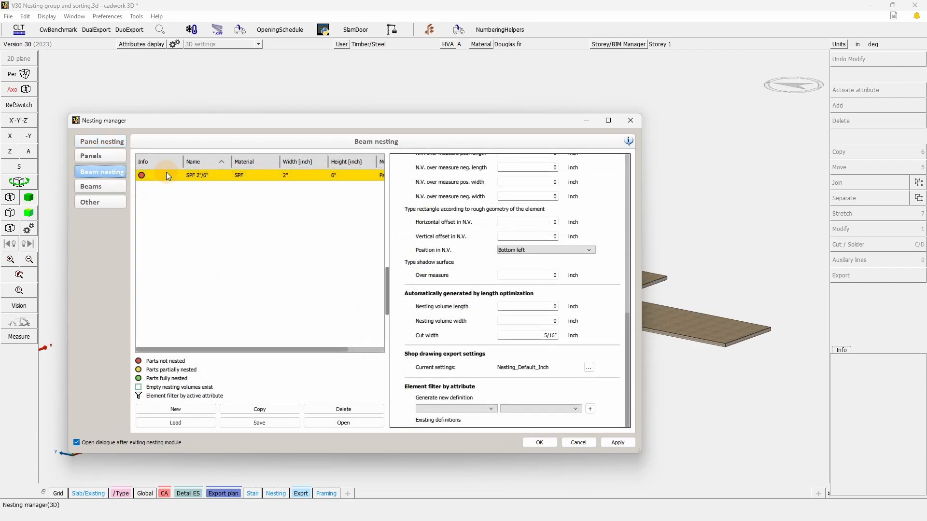
- Show the settings of the SPF 2"/6" beam nesting group
click(166, 175)
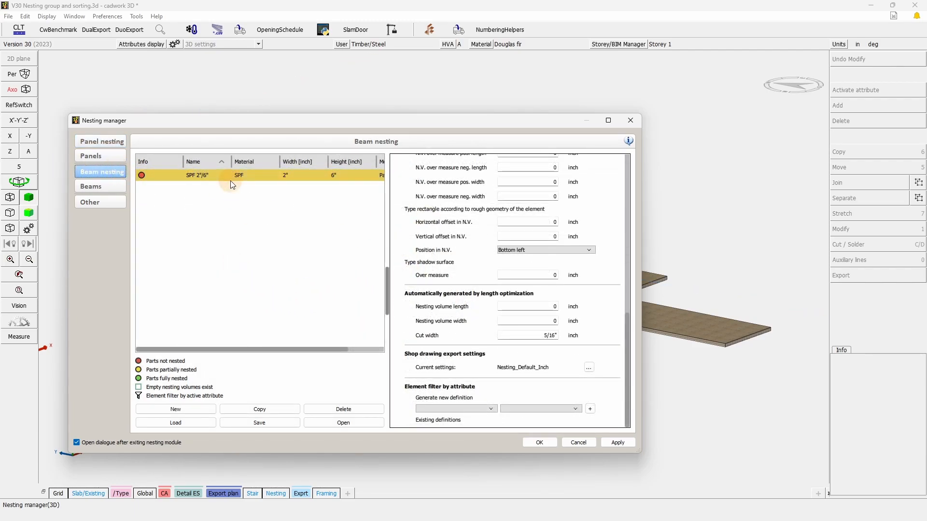